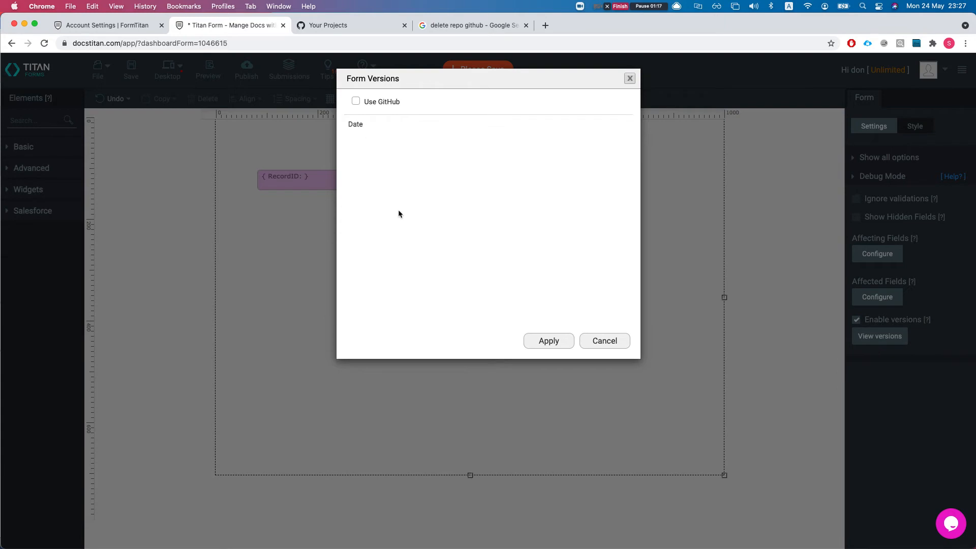
Enable GitHub for the form versions and authenticate the GitHub account.
click(355, 101)
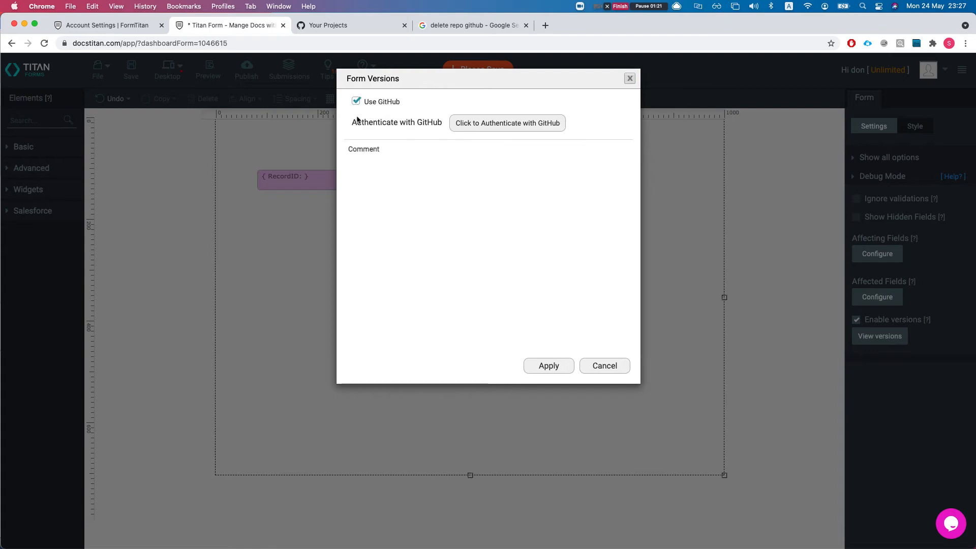
click(473, 126)
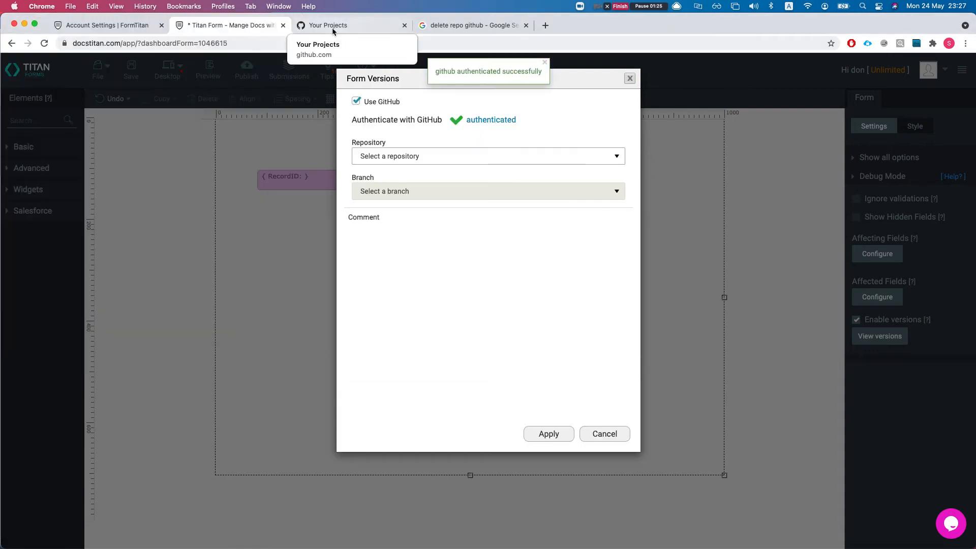
Check the GitHub account page and look through the repositories available for the form versions.
click(333, 31)
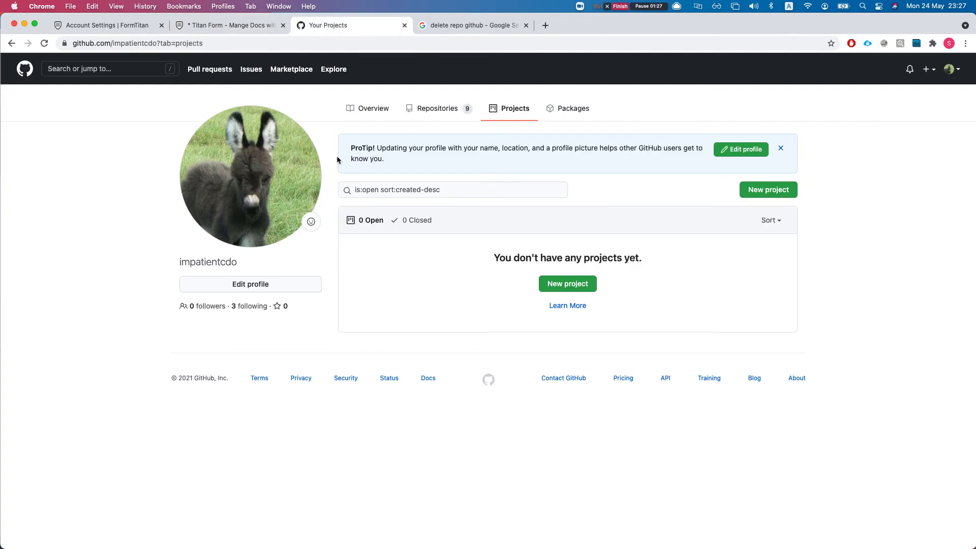
click(249, 28)
click(437, 157)
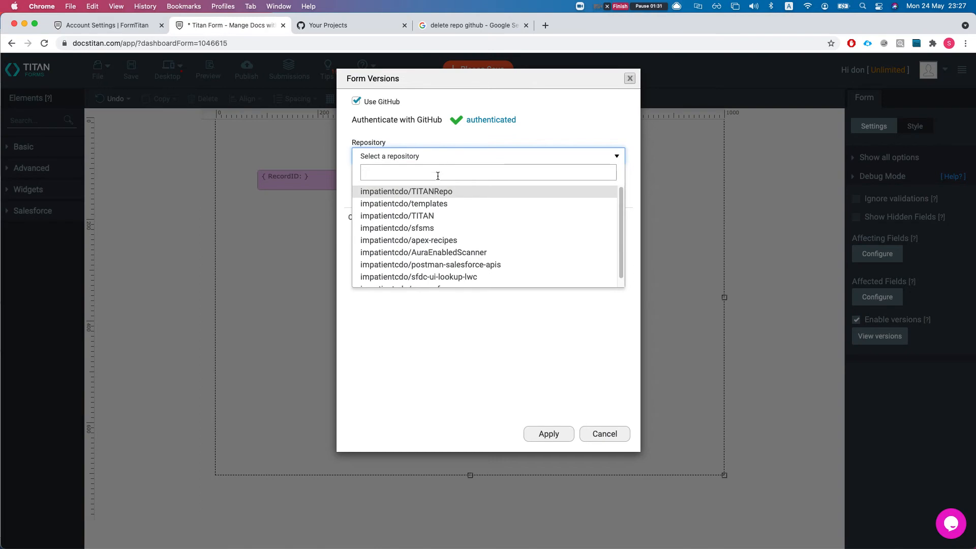
scroll(442, 219, down, 1)
scroll(442, 219, up, 1)
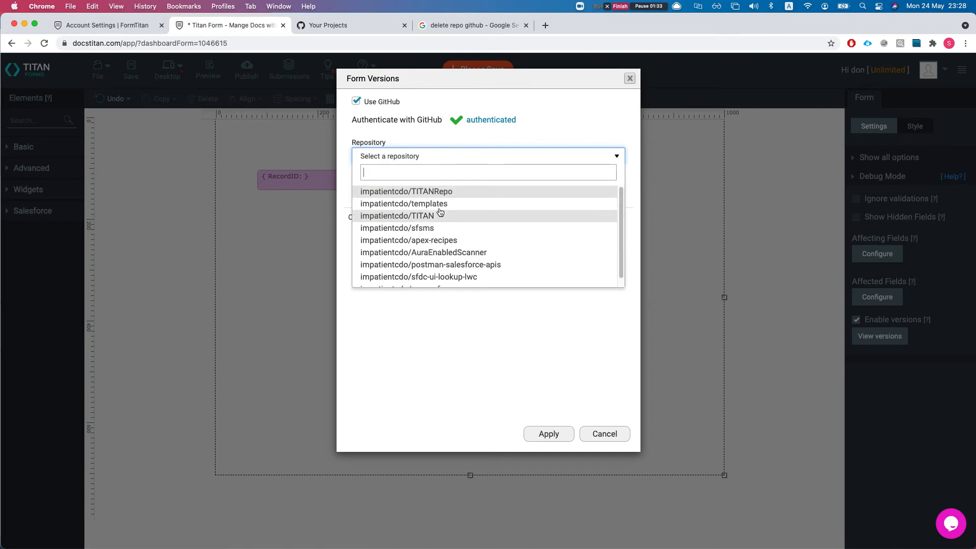
click(426, 132)
Switch to GitHub and start a new repository named TitanDocsAndWord.
click(334, 28)
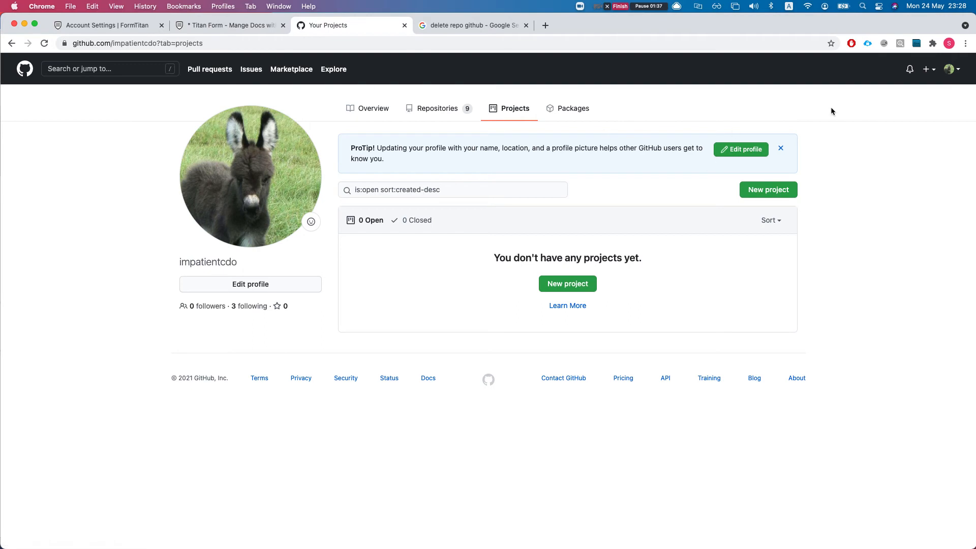
click(934, 72)
click(903, 89)
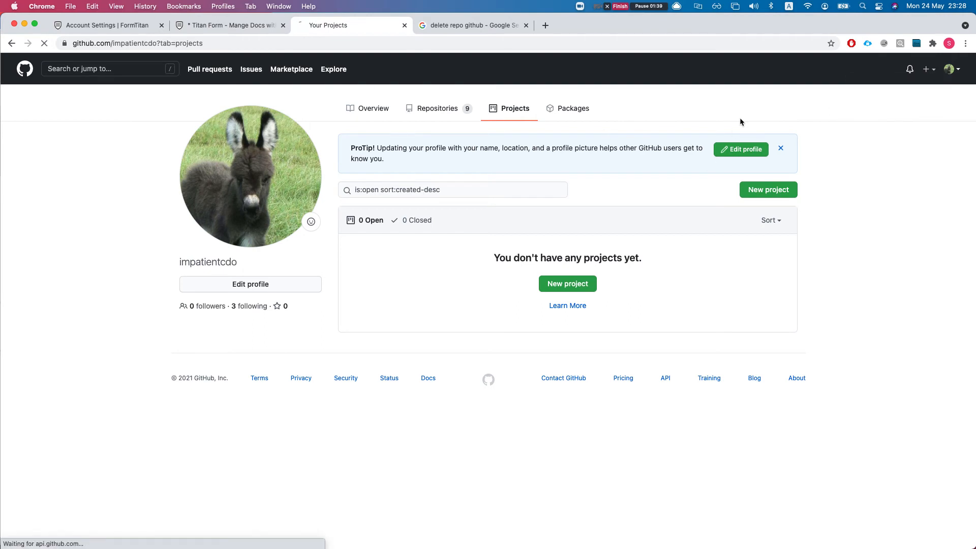
click(450, 191)
text(TitanWo)
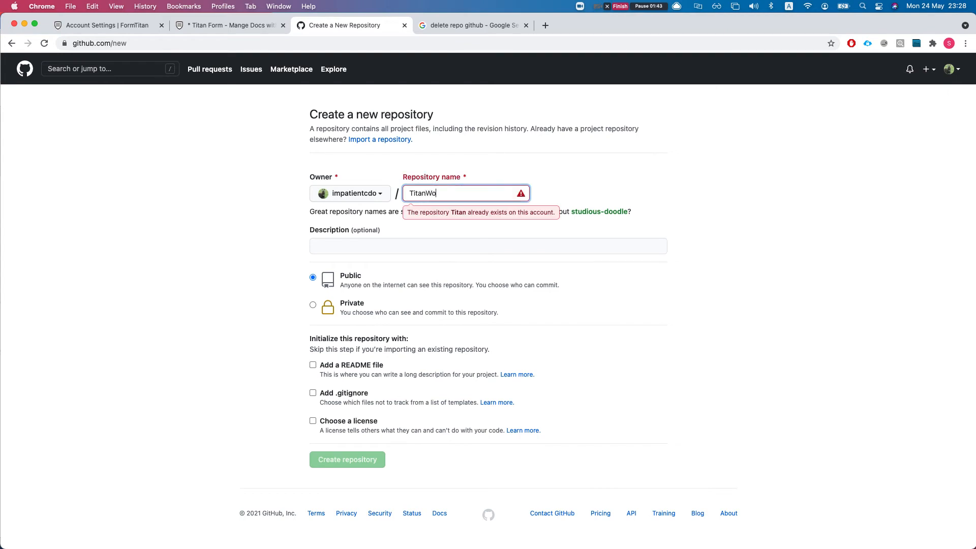
text(rd)
key(BackSpace)
key(BackSpace)
key(BackSpace)
key(BackSpace)
text(DocsAndW)
key(BackSpace)
text(AndWor)
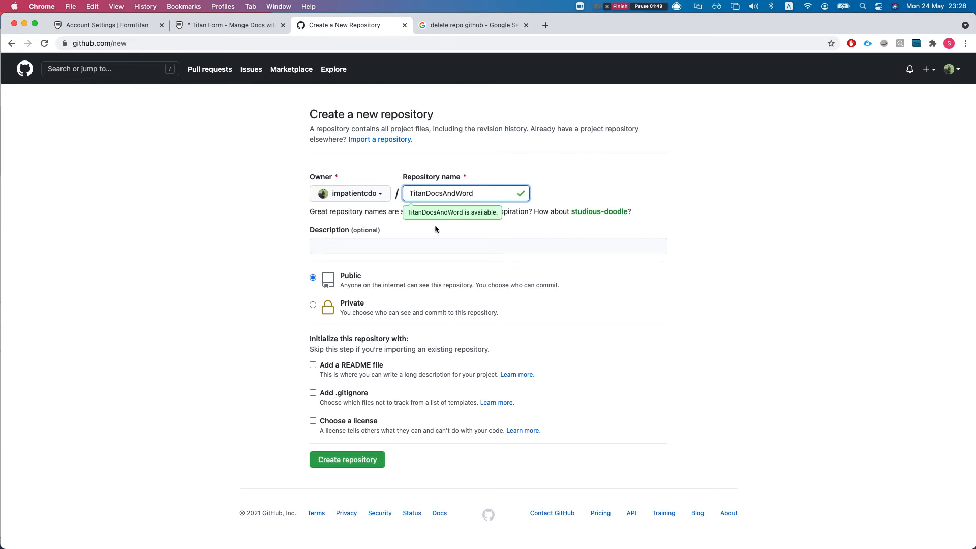
Give the new repository the description Demo and create it as a public repository.
click(433, 243)
text(He)
key(BackSpace)
key(BackSpace)
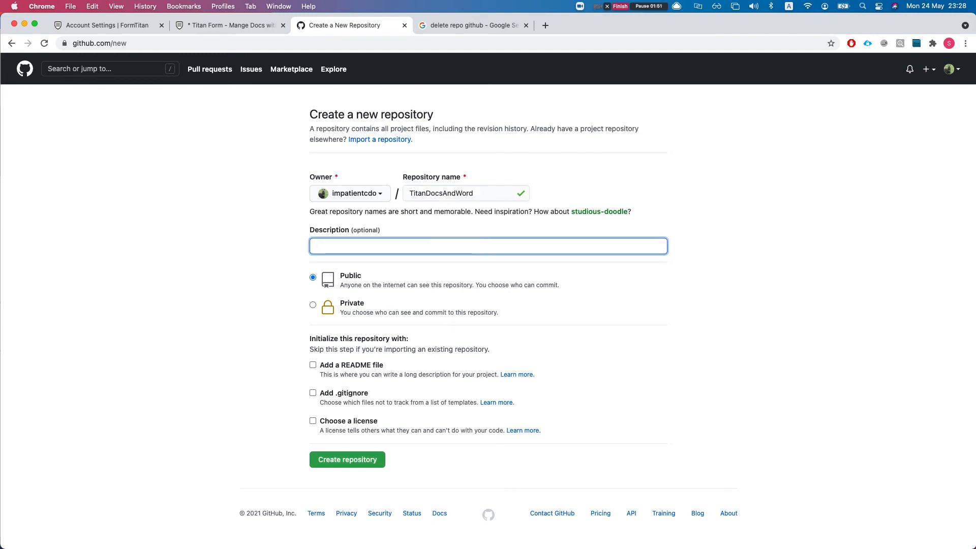
text(Demo)
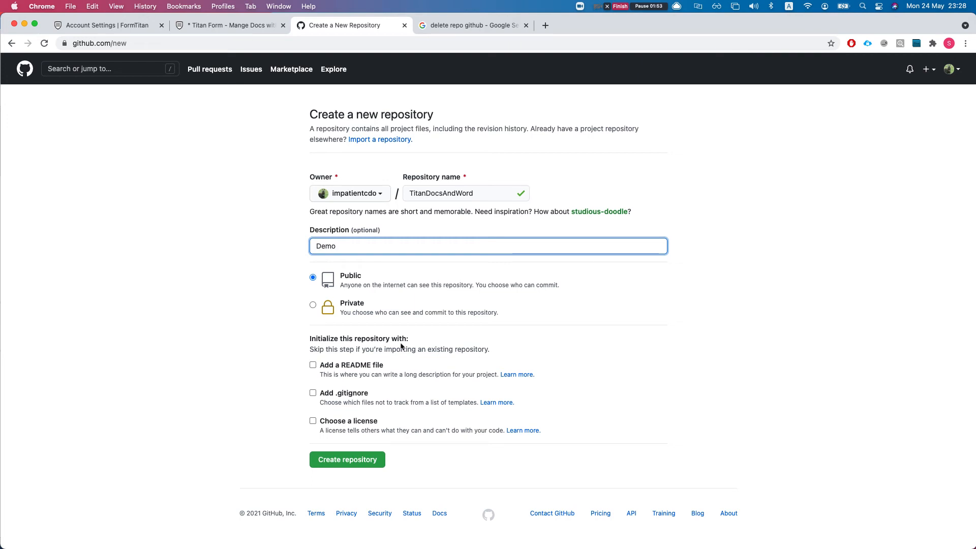
click(328, 461)
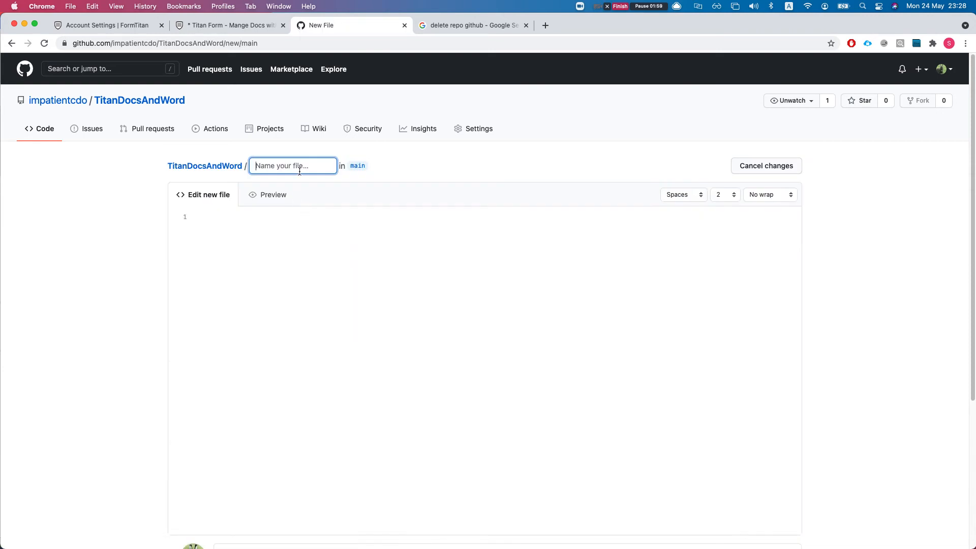
Add a file named SomeFile containing Hello and commit it to the repository's main branch.
text(Some)
key(Down)
key(Tab)
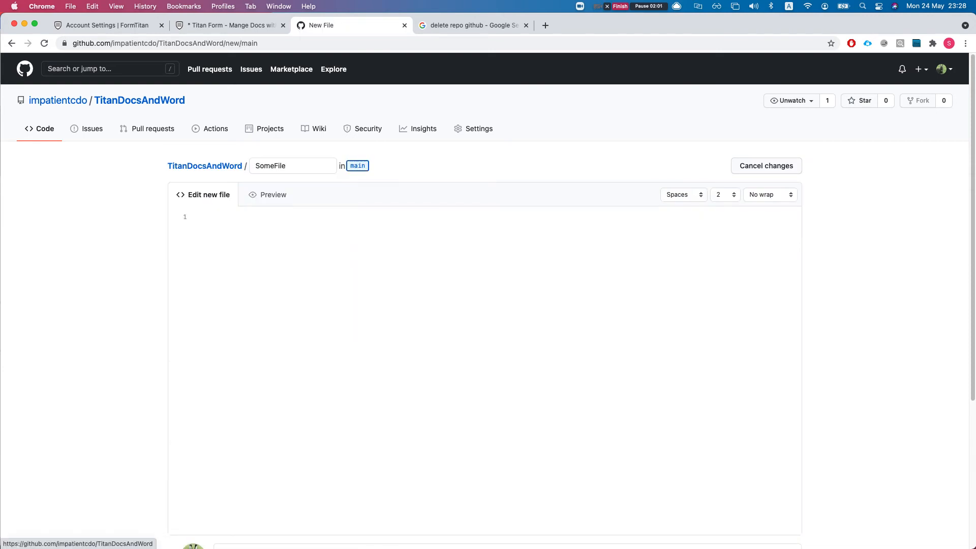
click(305, 331)
text(Hello)
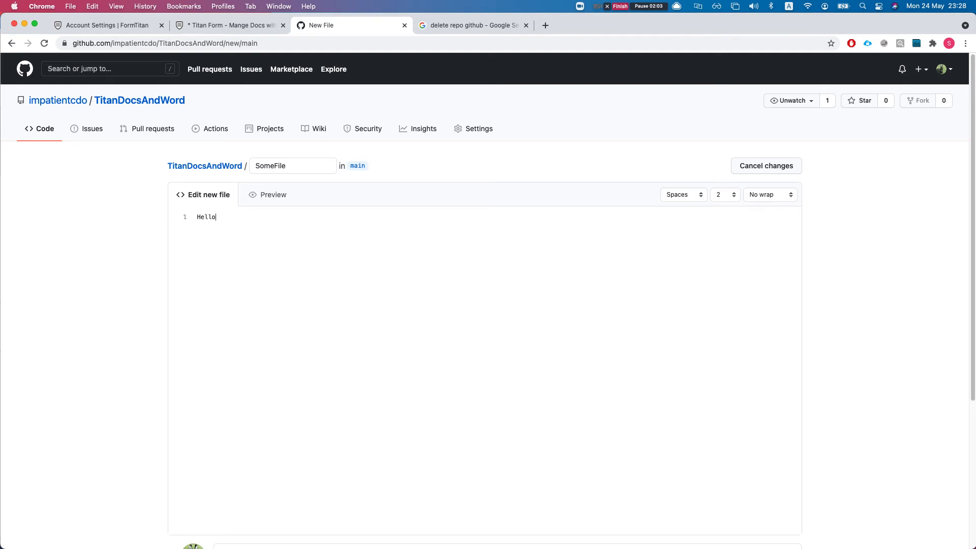
scroll(488, 305, down, 5)
click(272, 461)
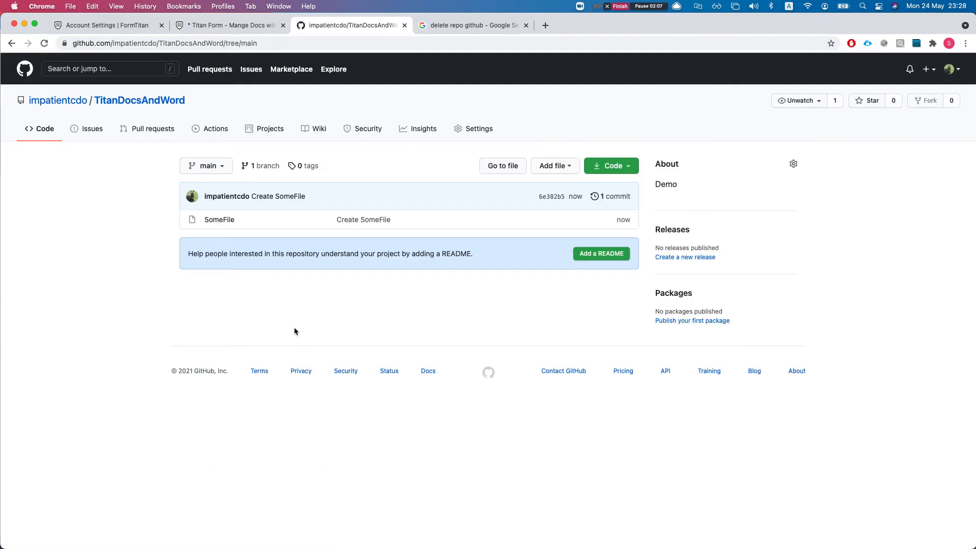
Return to the Titan form, reopen the form versions settings and enable GitHub again to refresh the repository list.
click(229, 25)
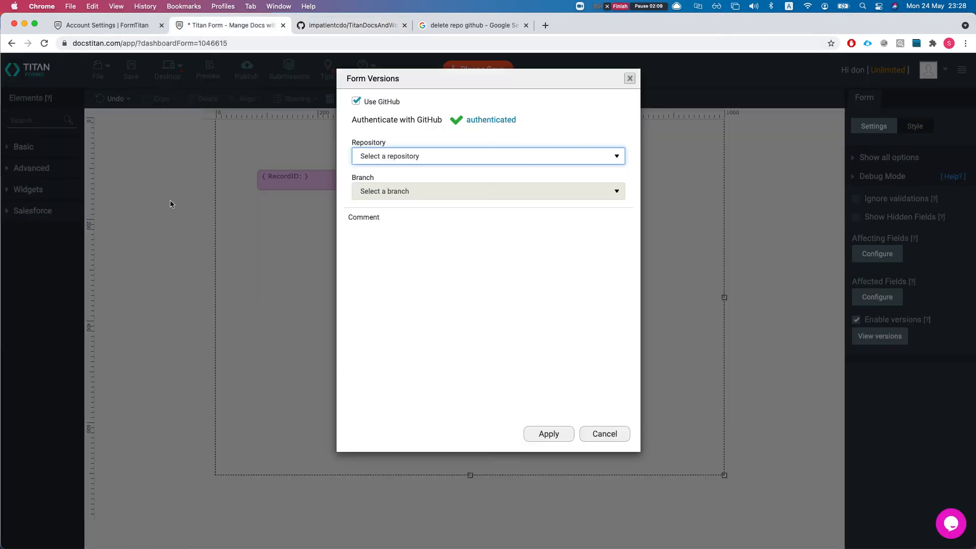
click(446, 156)
click(548, 356)
click(628, 433)
click(862, 336)
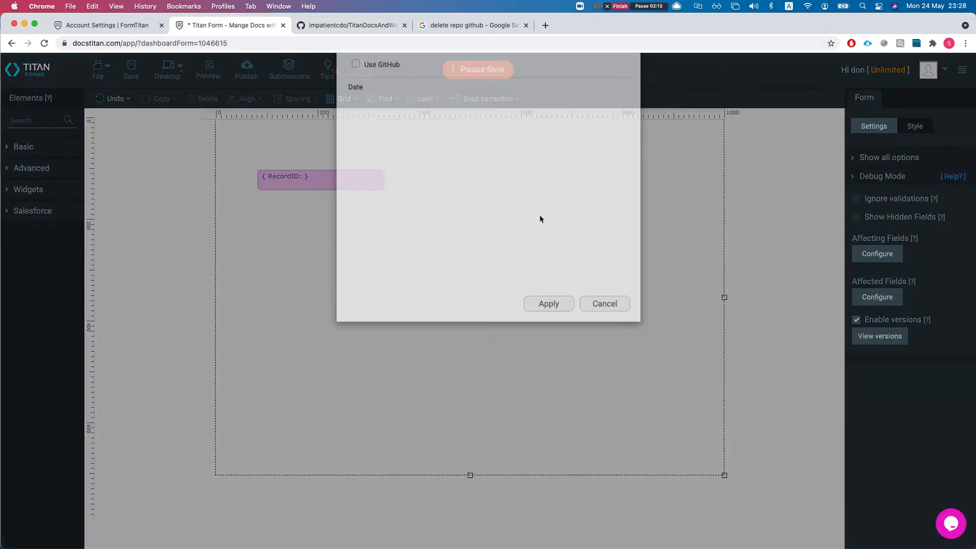
click(375, 103)
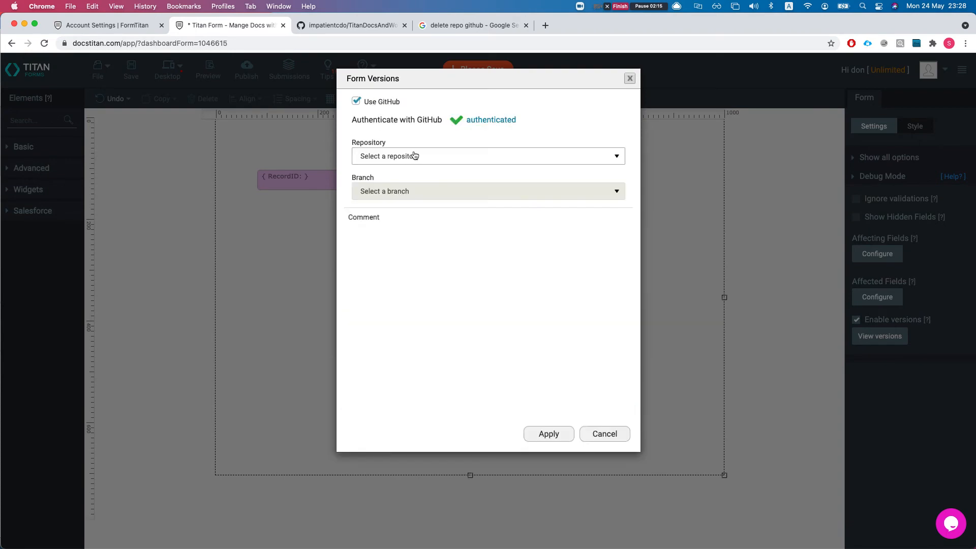
Select the TitanDocsAndWord repository with the main branch for the form versions and apply the settings.
click(414, 157)
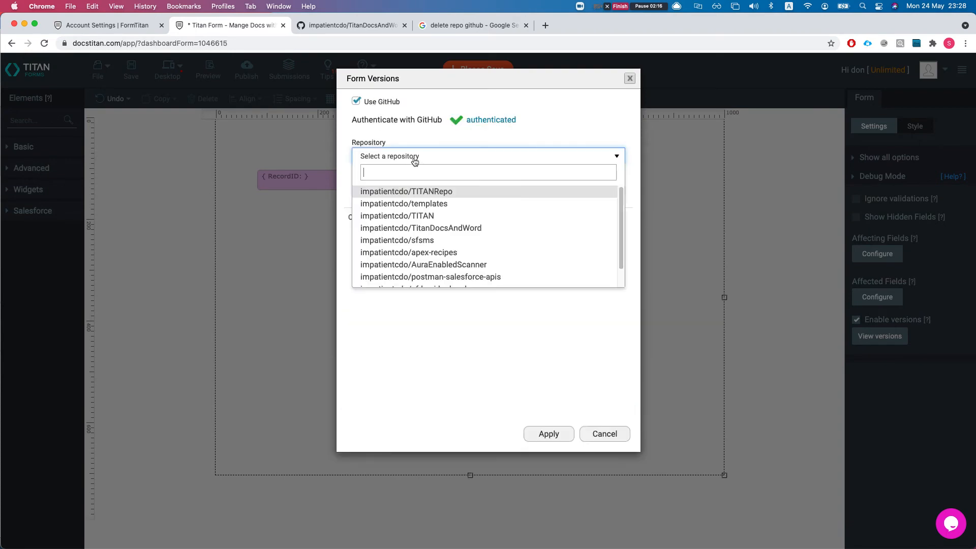
click(405, 227)
click(423, 192)
click(402, 228)
click(538, 435)
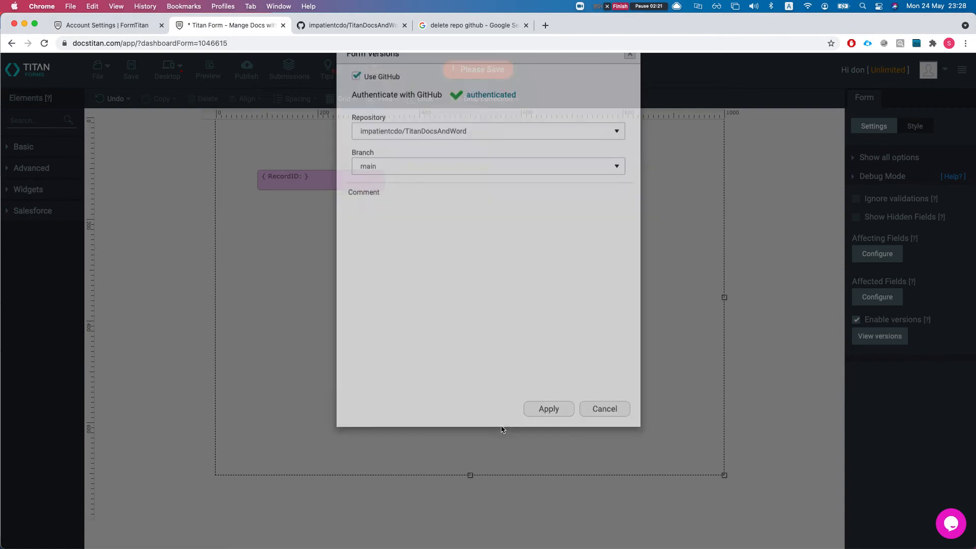
Save the form and commit it with the comment "initial comment".
click(131, 66)
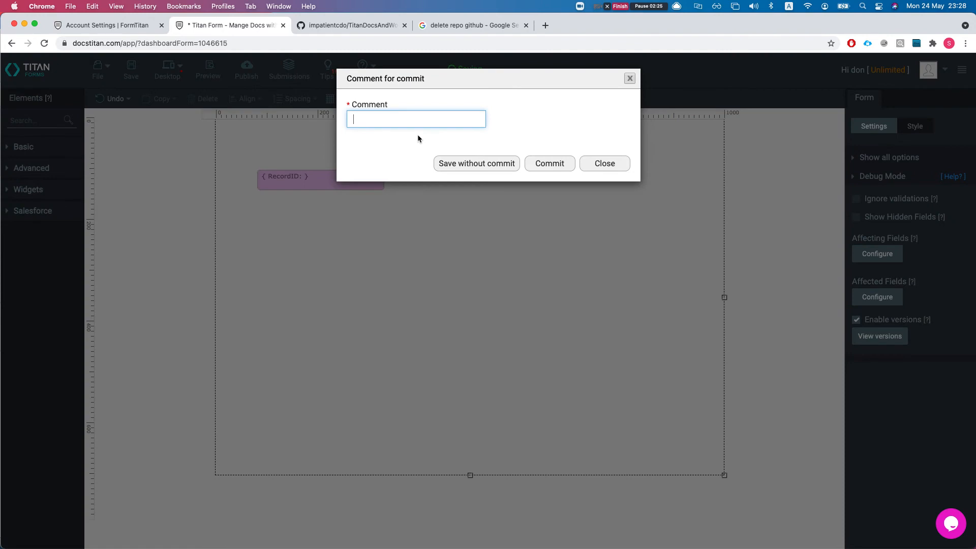
text(initial comment)
click(559, 168)
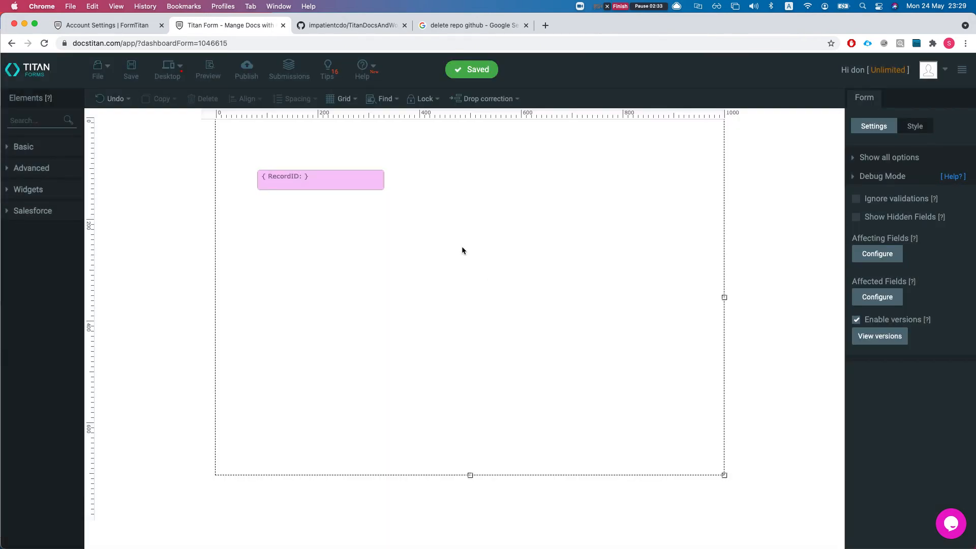
Examine the form's Word mapping settings, including the uploaded template file and its options, and close them without changes.
click(899, 177)
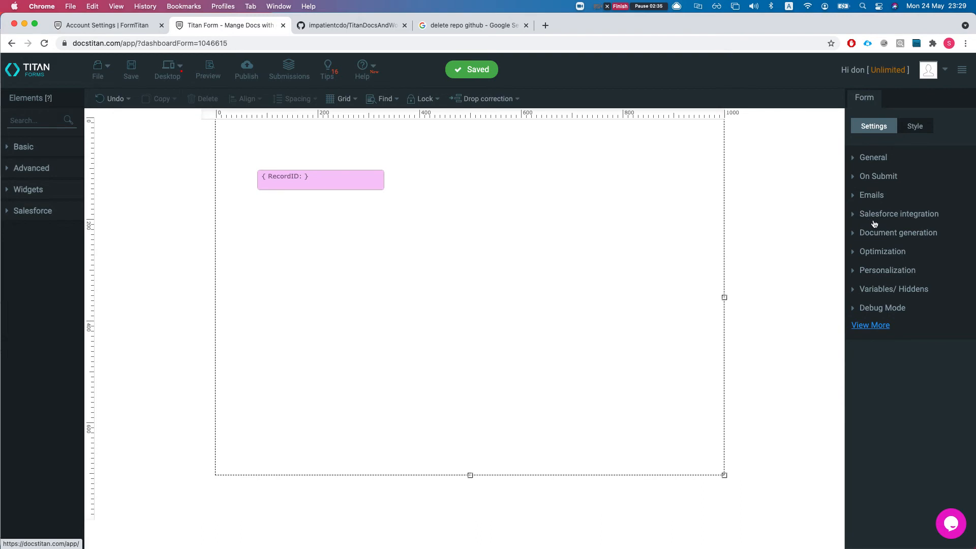
click(874, 231)
click(895, 202)
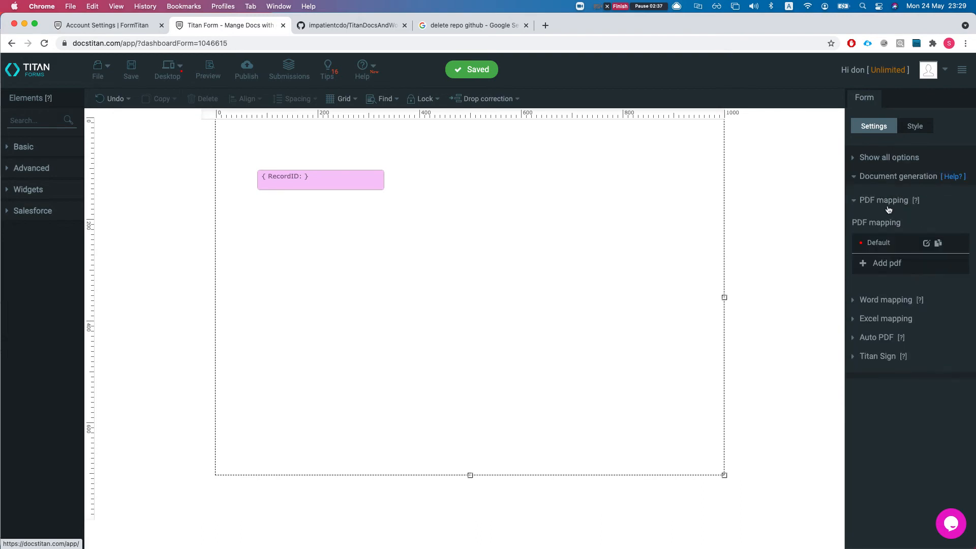
click(881, 299)
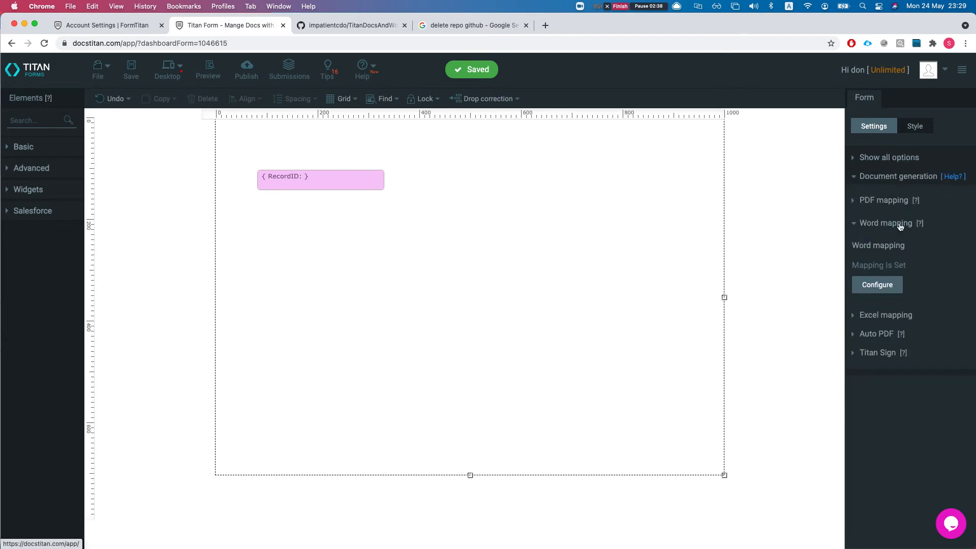
click(877, 282)
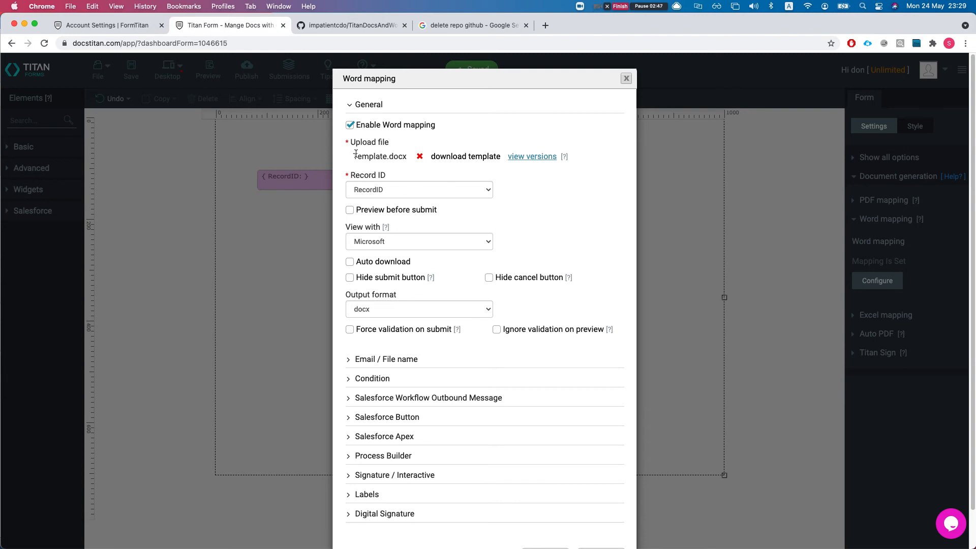
scroll(376, 249, down, 2)
scroll(390, 253, up, 2)
scroll(508, 330, down, 2)
click(612, 517)
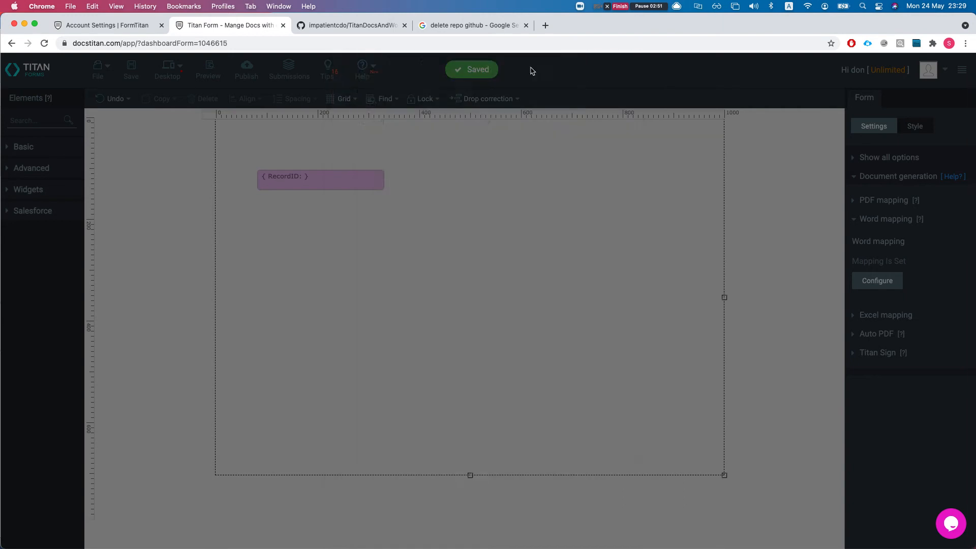
Switch to the Word template and duplicate the Account Name line with its merge field directly below the original.
key(ctrl+Up)
click(559, 196)
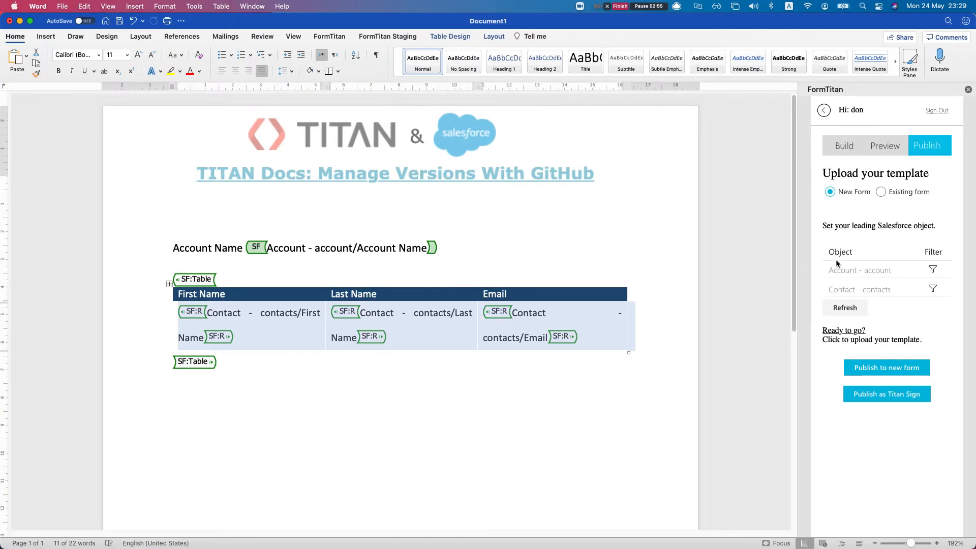
click(883, 151)
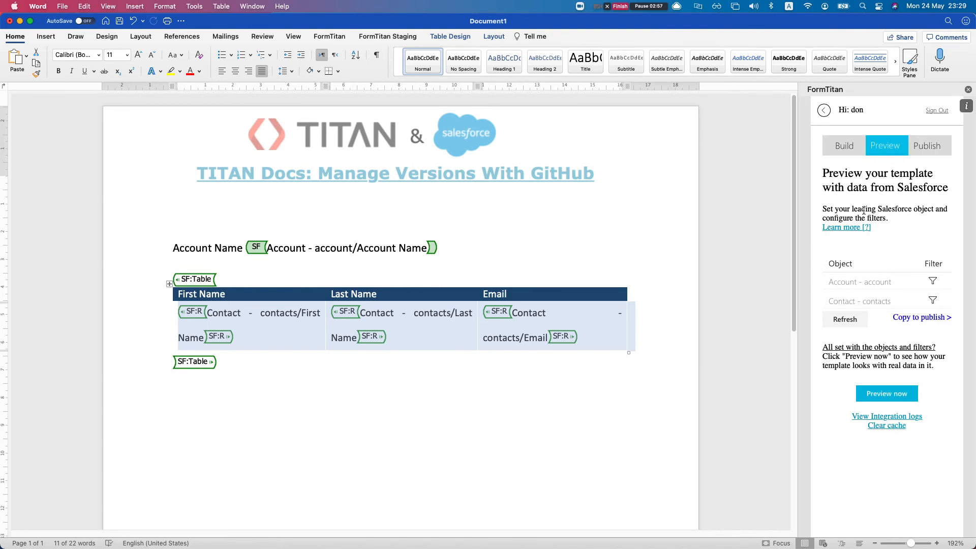
click(388, 398)
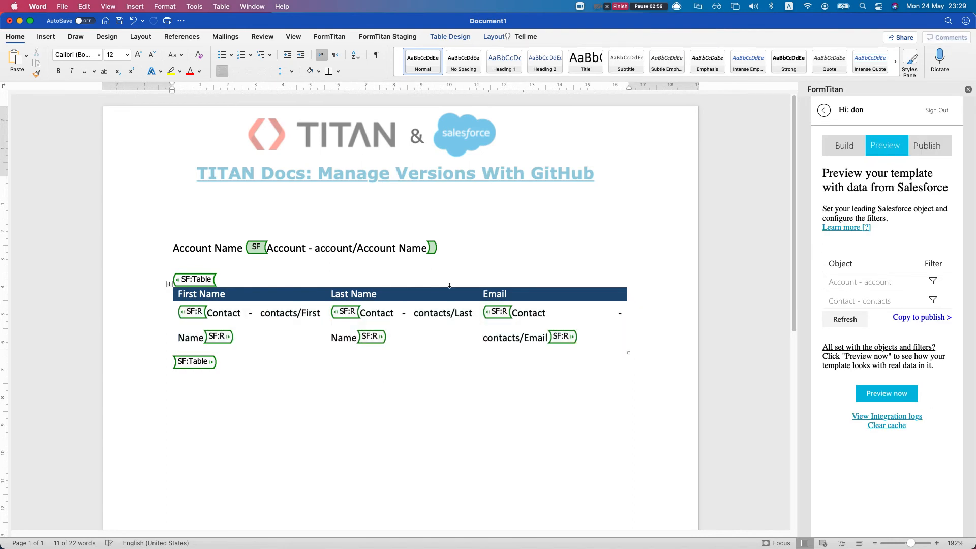
drag(449, 246, 164, 246)
key(super+c)
click(476, 247)
key(Return)
key(super+v)
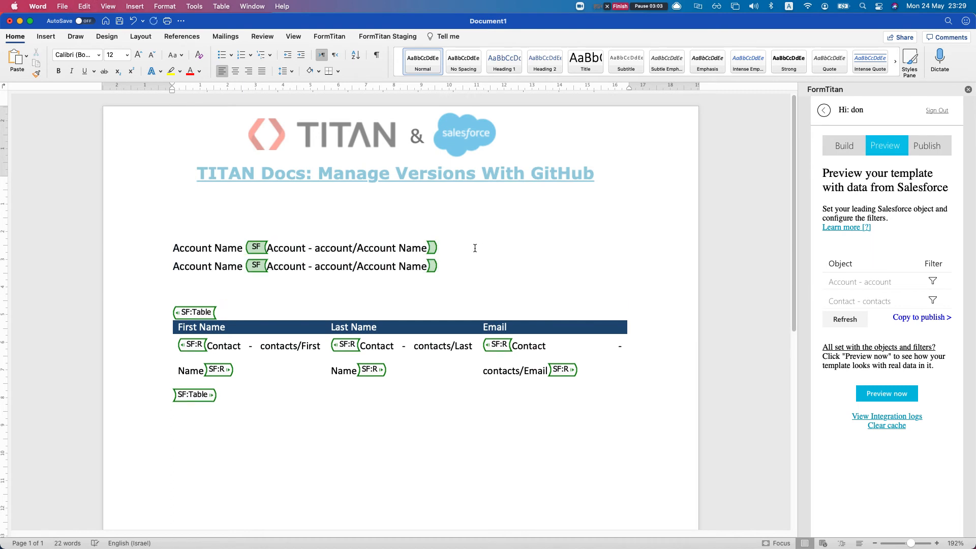
Add the text "Hello there" below the Account Name lines and "Hello changed" above them.
text(Hello there )
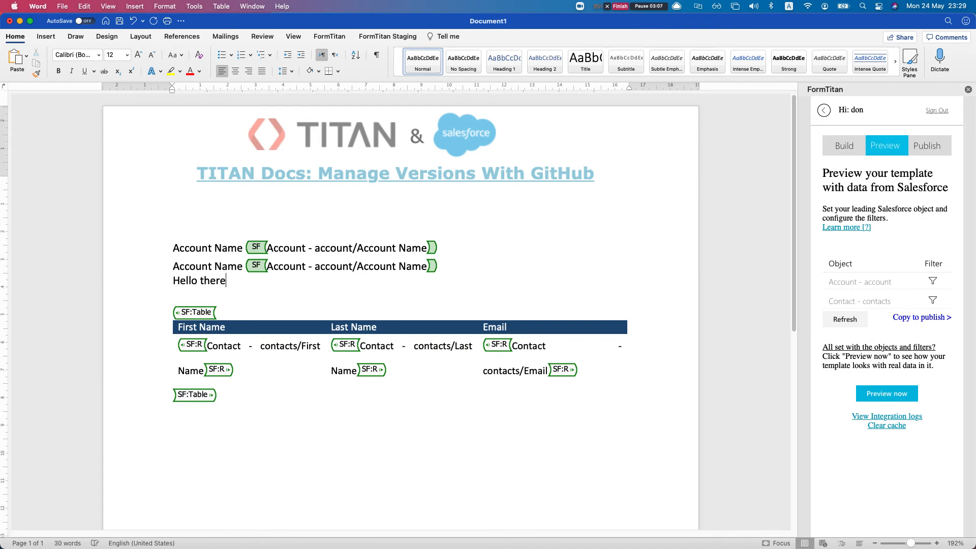
text(Hello changed)
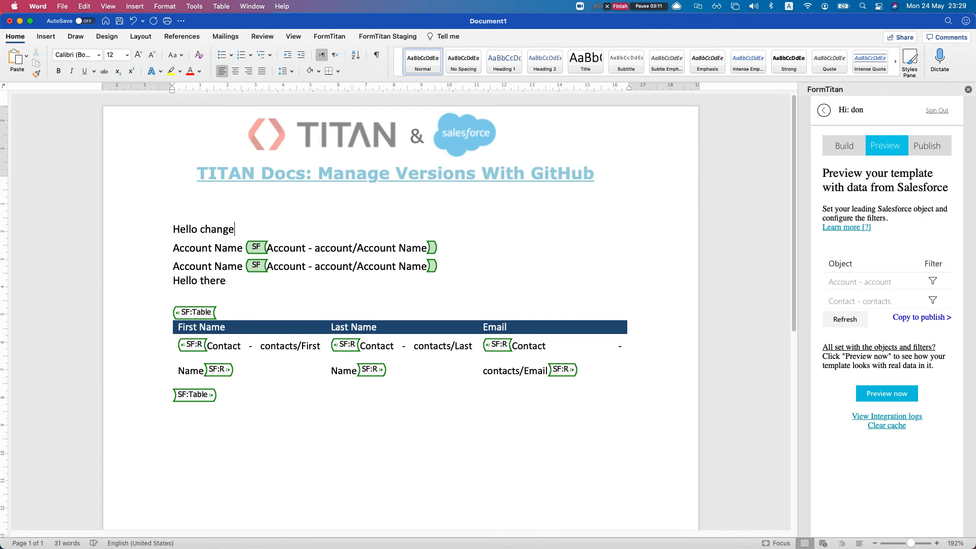
Publish the template to the existing form "Mange Docs with github", overriding its attached document, with commit comment "Added some text to the word doc".
click(929, 151)
click(880, 191)
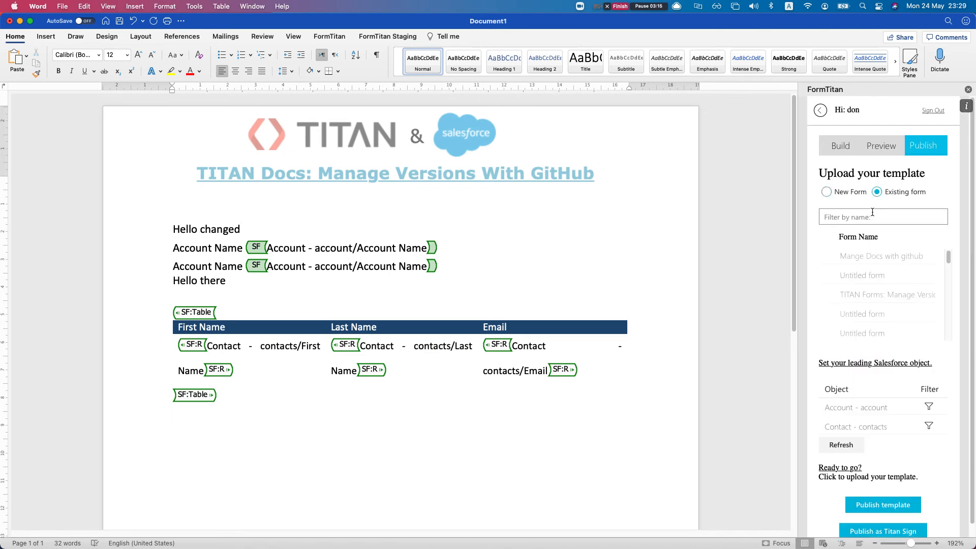
click(842, 258)
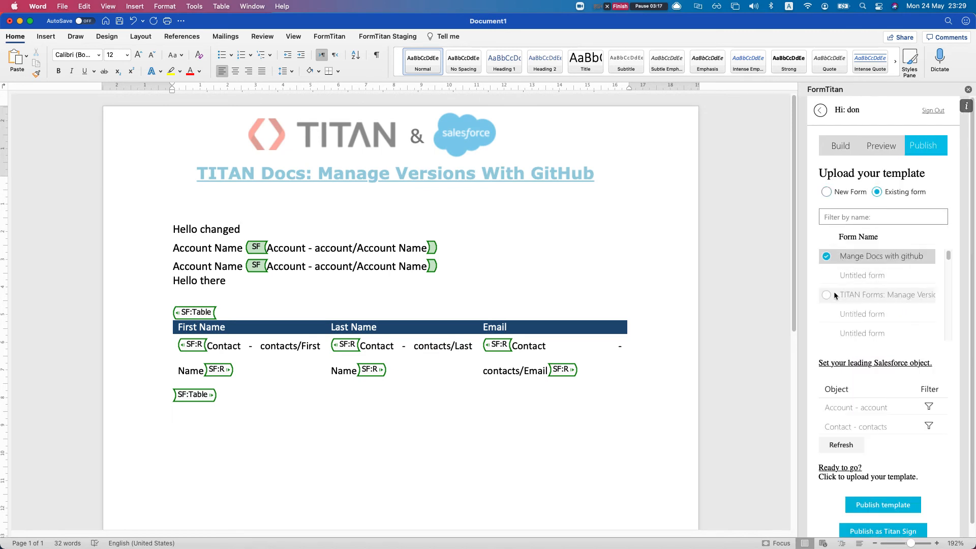
click(885, 507)
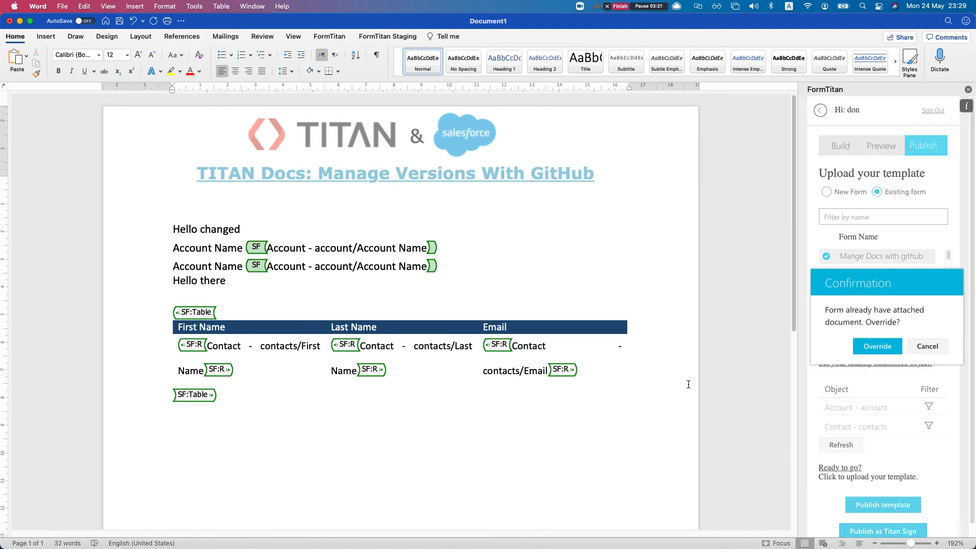
click(876, 350)
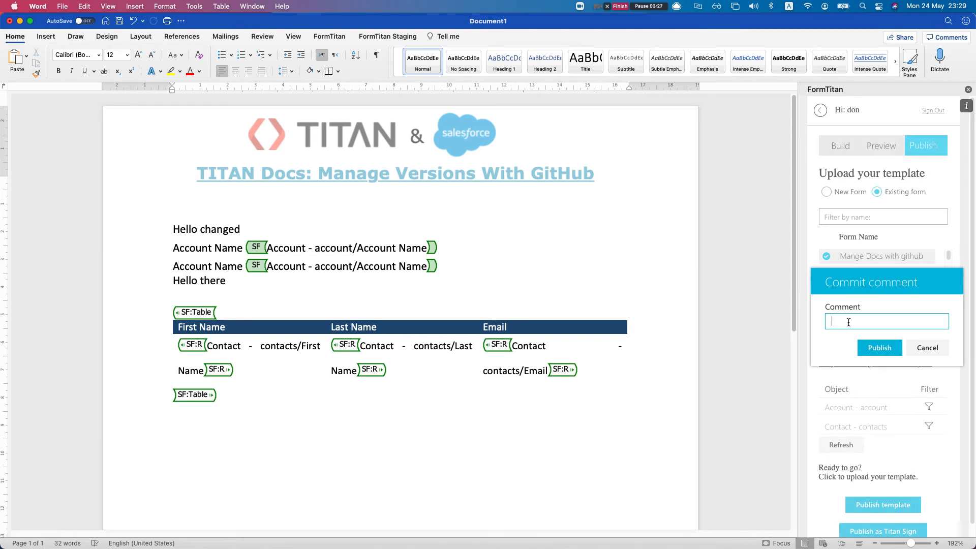
text(Added some text to the word doc)
click(879, 347)
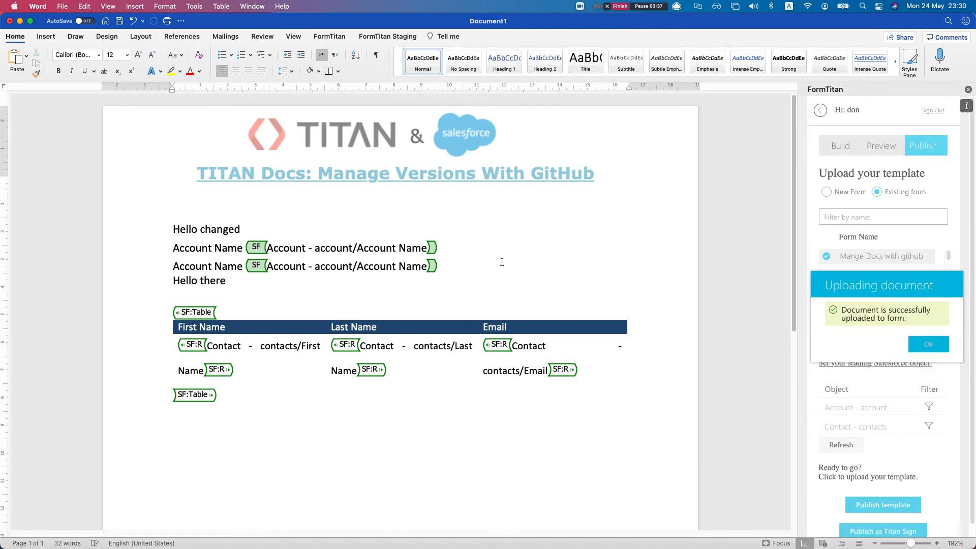
Switch to the TitanDocsAndWord repository on GitHub, refresh it and examine the latest commit comment on the form's zip file.
key(ctrl+Up)
click(441, 220)
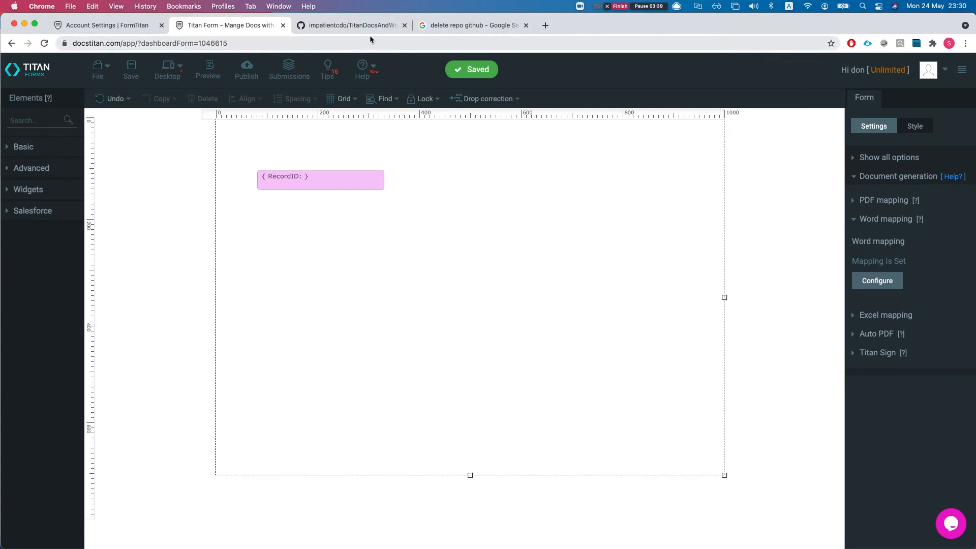
click(356, 26)
key(super+r)
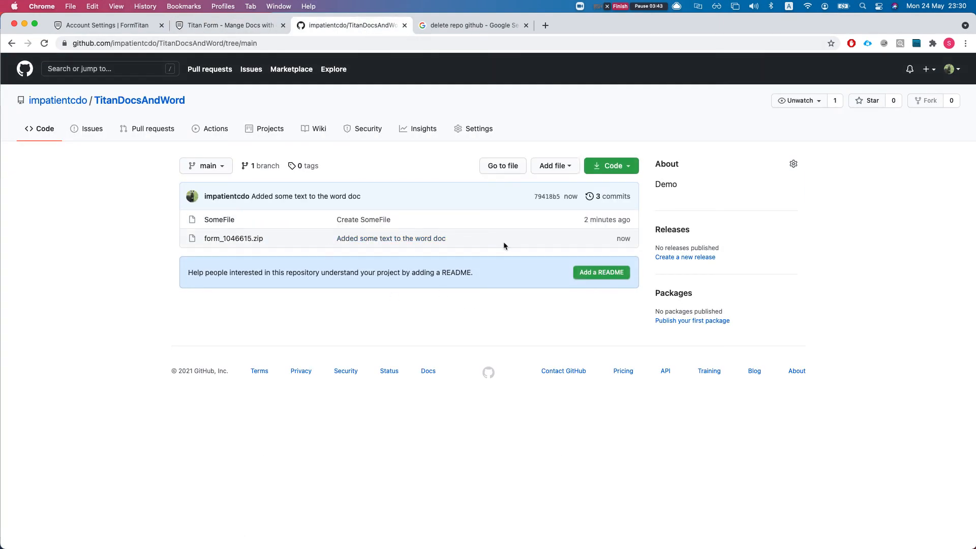
drag(457, 241, 344, 237)
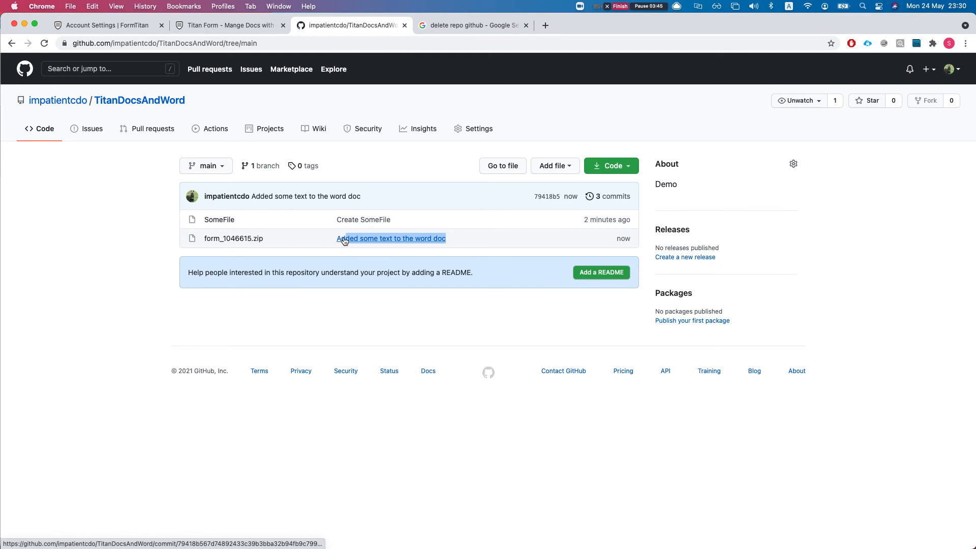
Return to the Titan form, download the current template from its Word mapping settings and open the file in Word.
click(230, 25)
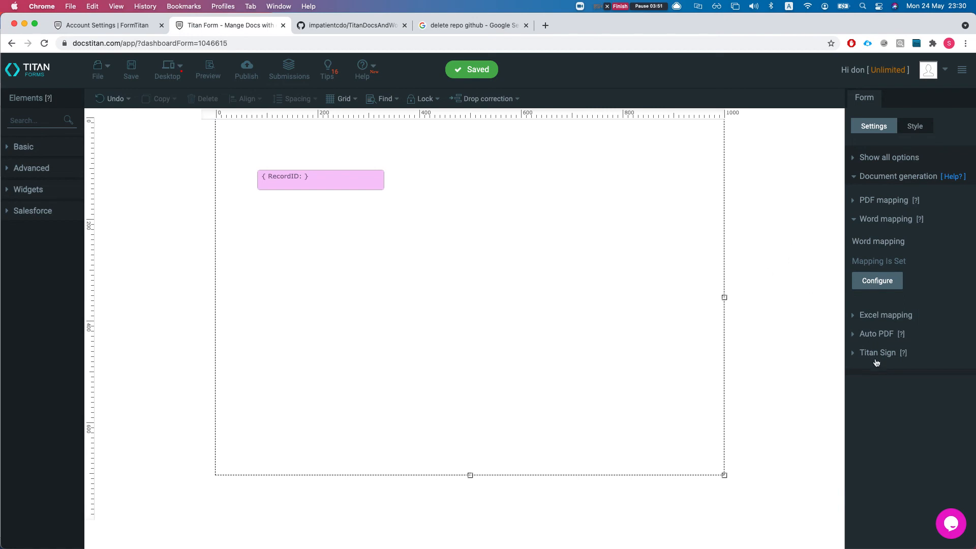
click(877, 285)
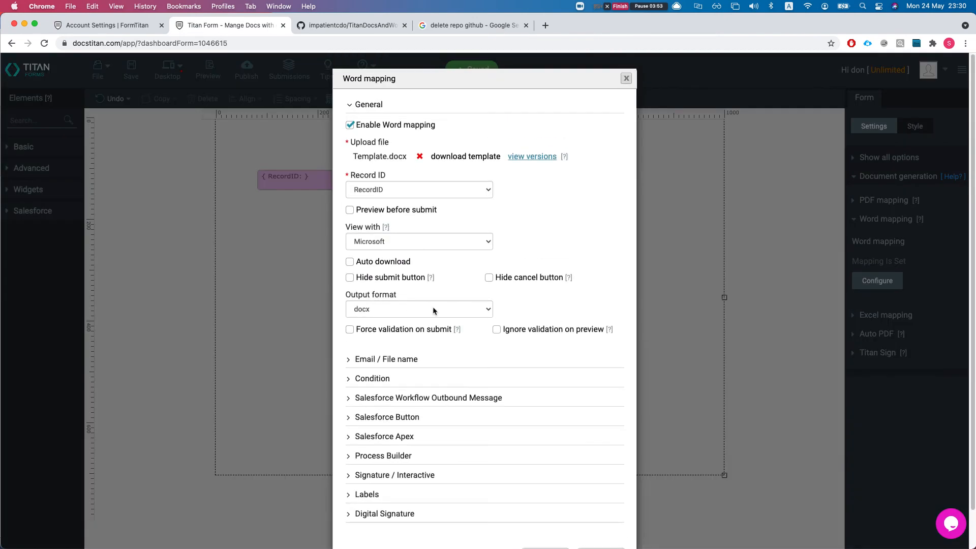
click(626, 79)
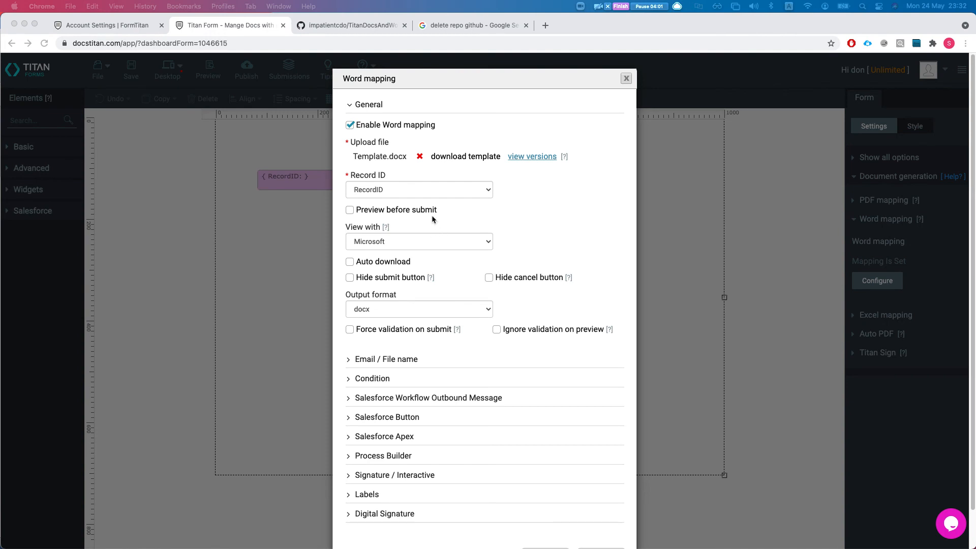
click(464, 157)
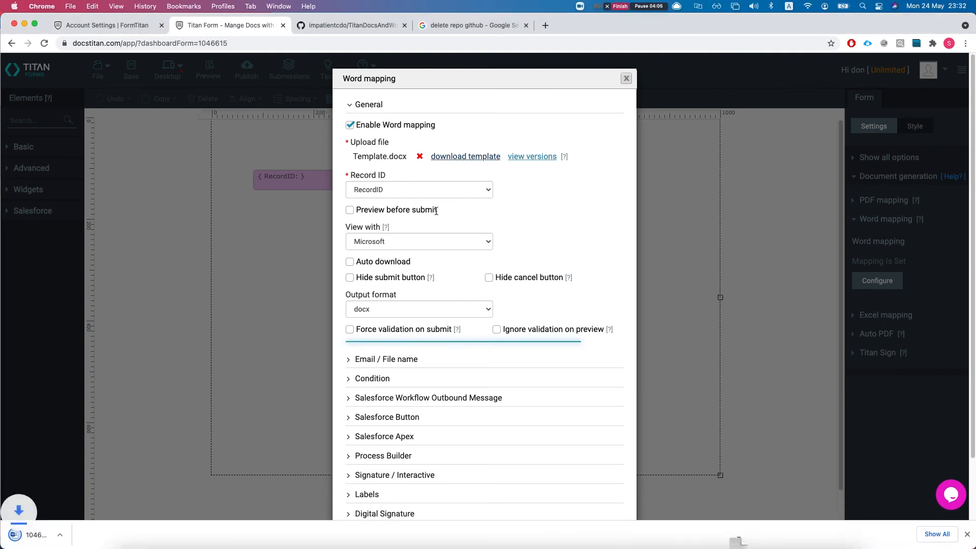
click(50, 534)
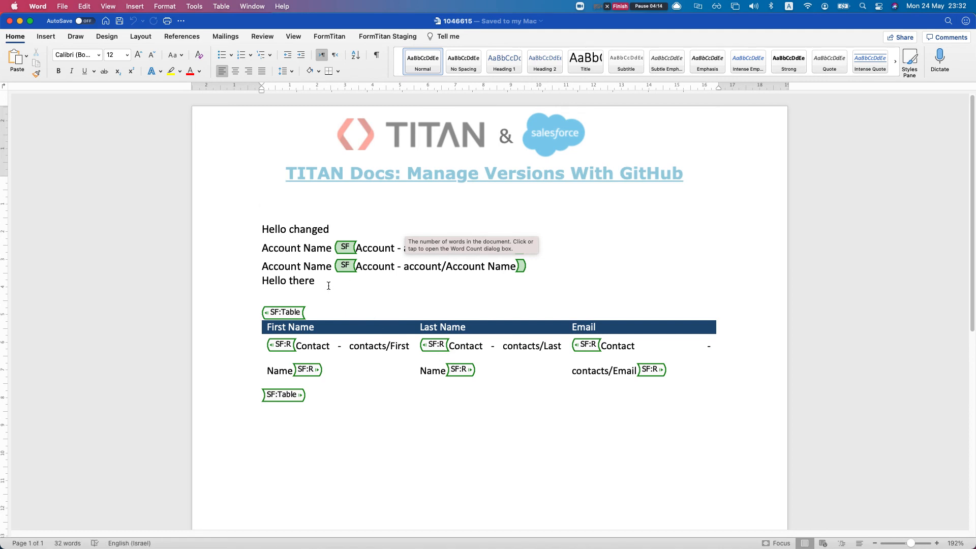
Check the added lines in the downloaded document, then return to the form and close its Word mapping settings.
drag(262, 266, 311, 261)
click(304, 274)
click(272, 280)
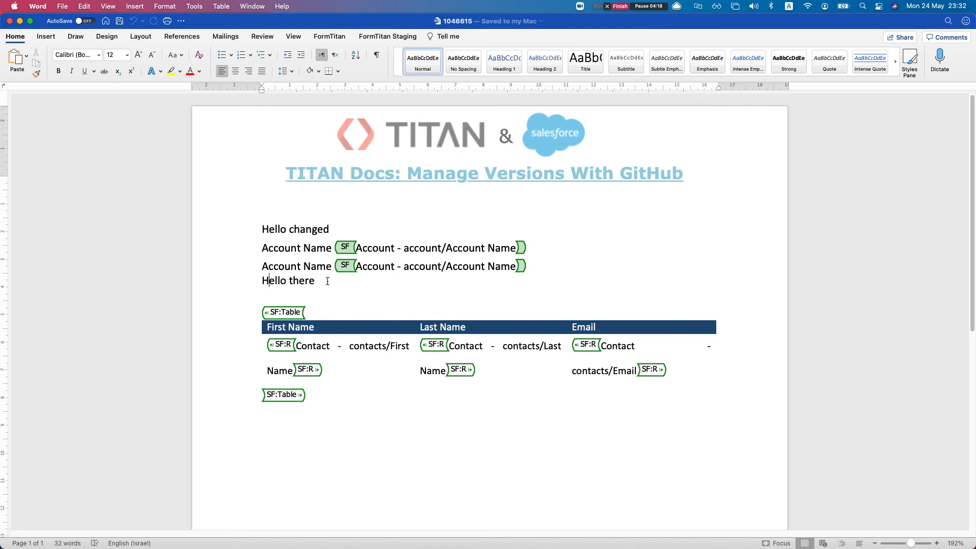
key(ctrl+Up)
click(370, 272)
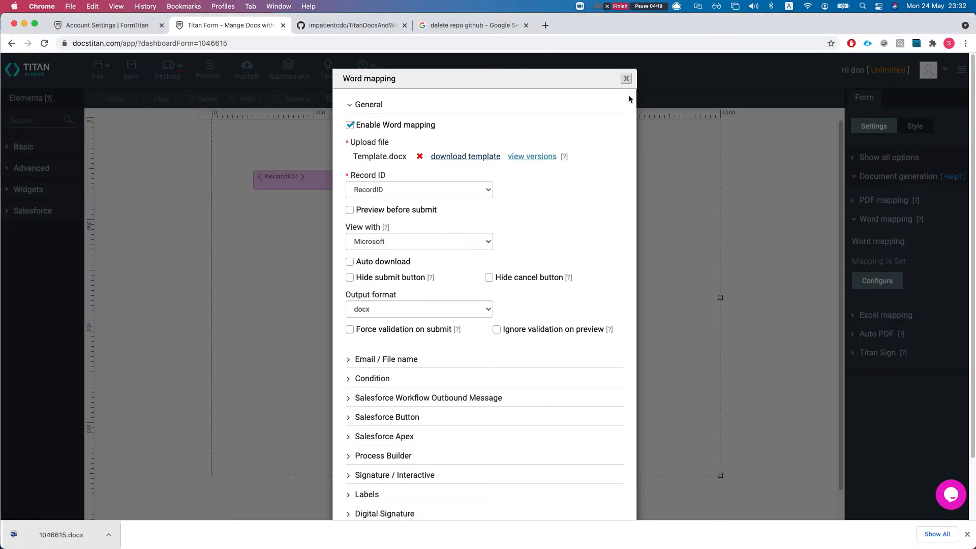
click(626, 78)
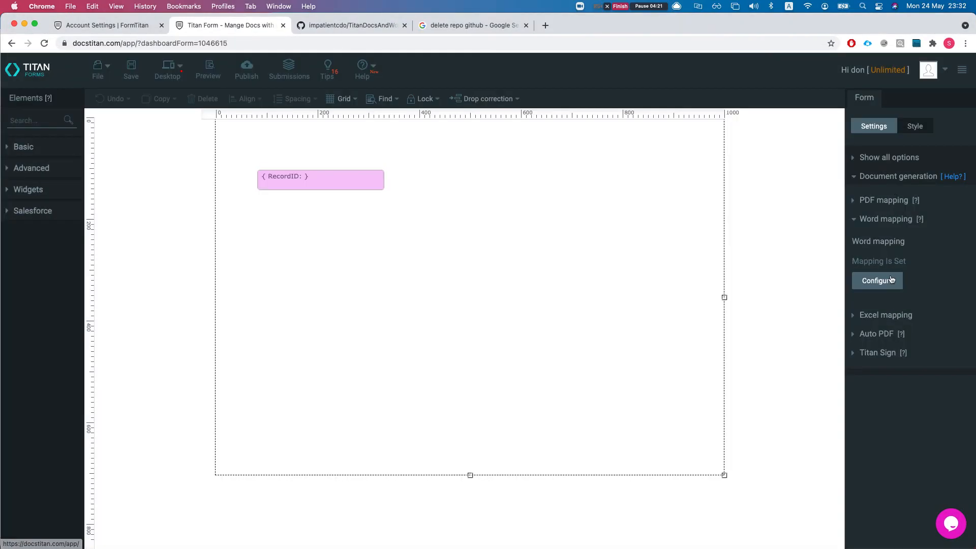
Review the commit comments in the form's version list under Debug Mode and restore the "initial comment" version.
click(877, 177)
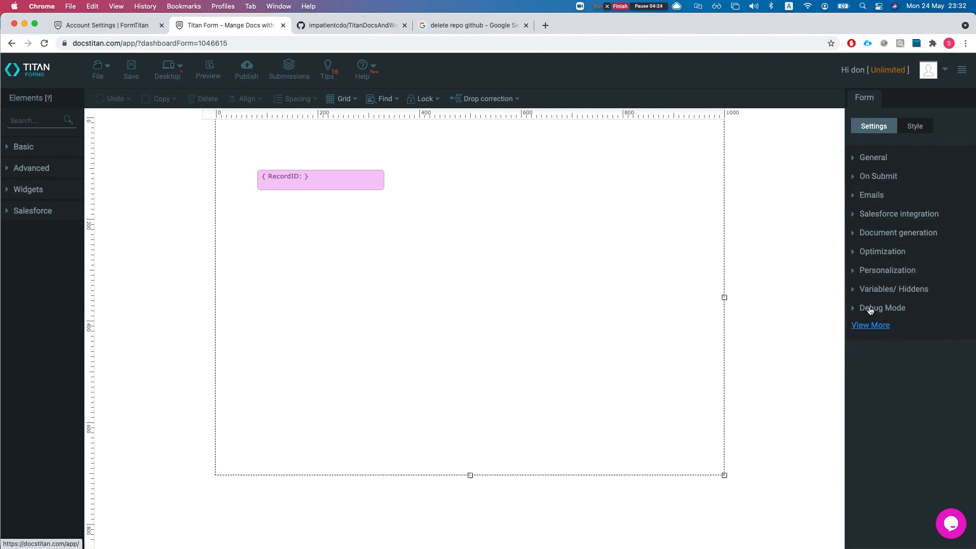
click(871, 309)
click(880, 336)
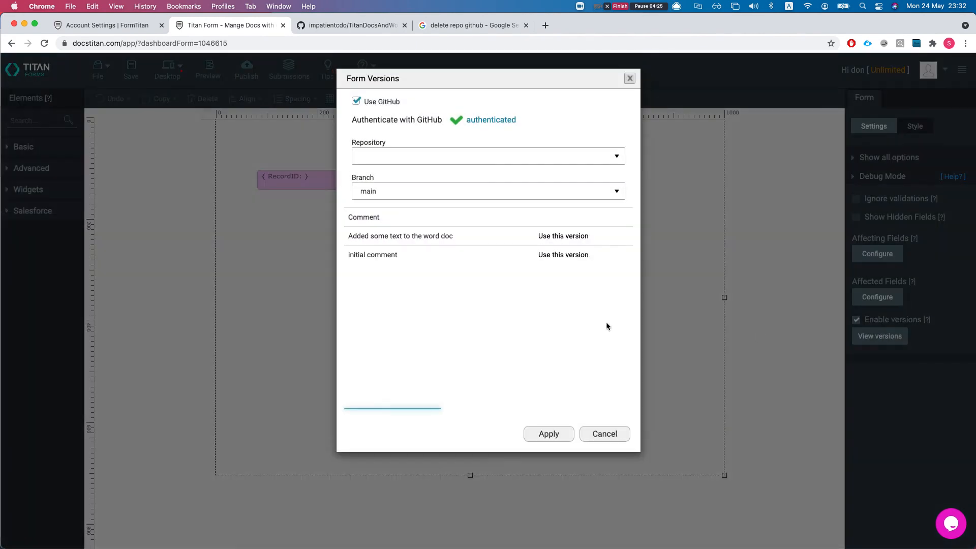
drag(353, 235, 424, 235)
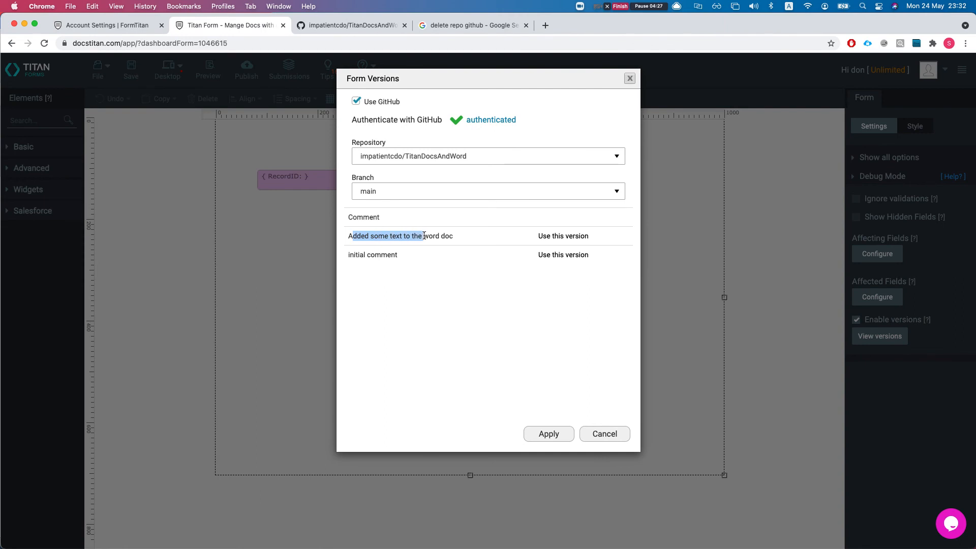
click(417, 249)
drag(355, 254, 433, 258)
click(389, 245)
drag(363, 236, 437, 234)
click(429, 260)
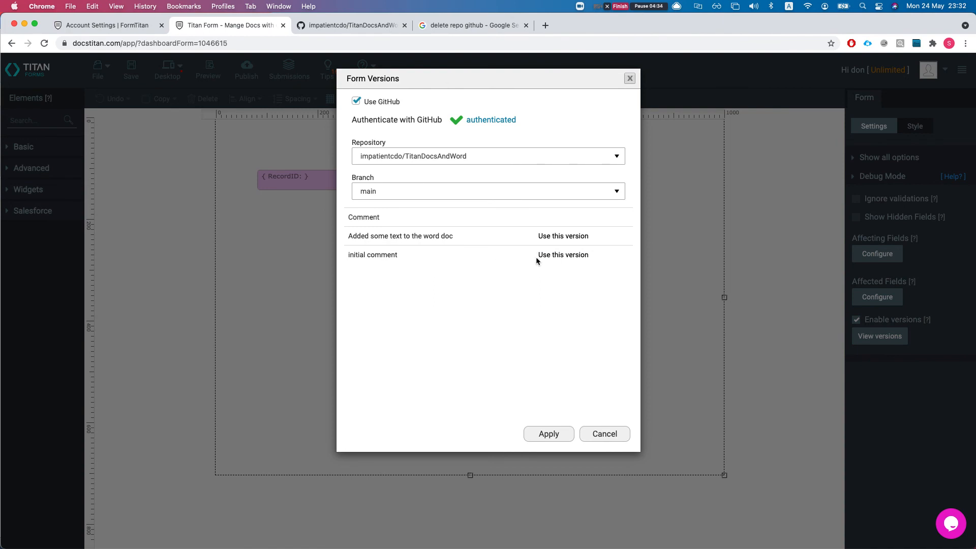
click(552, 258)
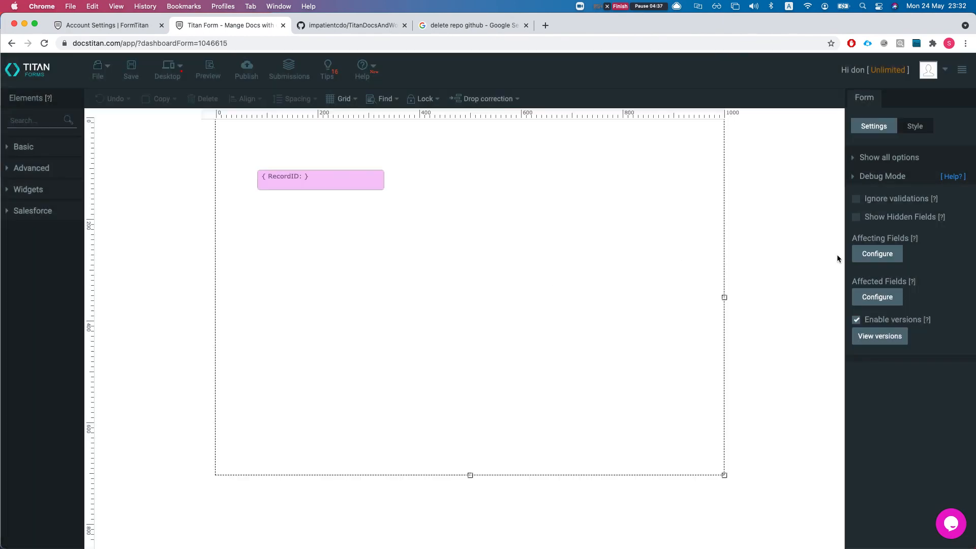
Download and open the restored version's Word template, compare it side by side with the earlier document and close it.
click(883, 182)
click(889, 233)
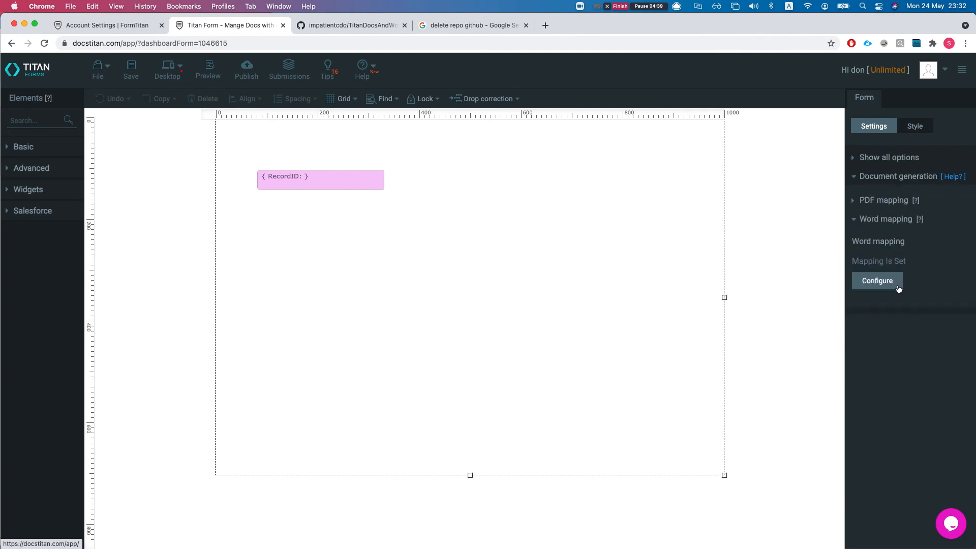
click(882, 282)
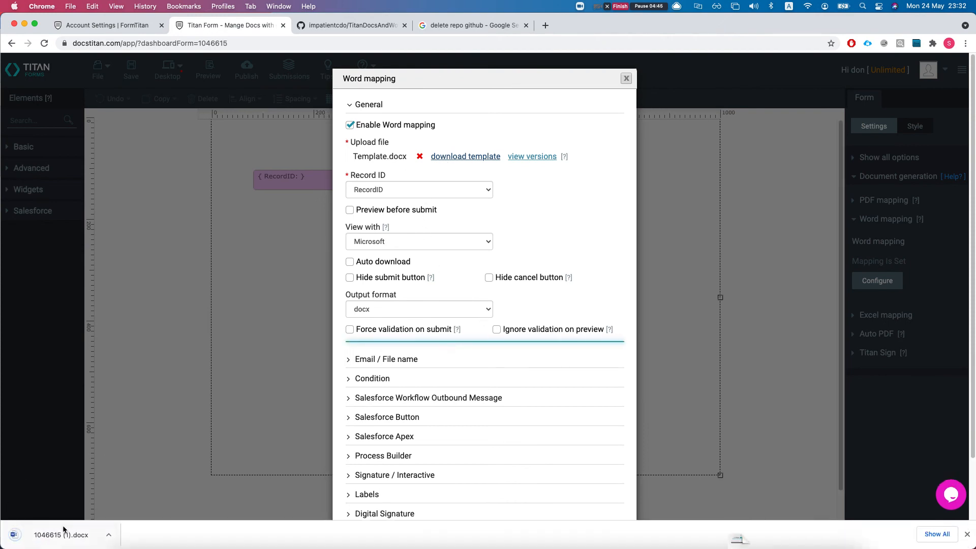
click(65, 523)
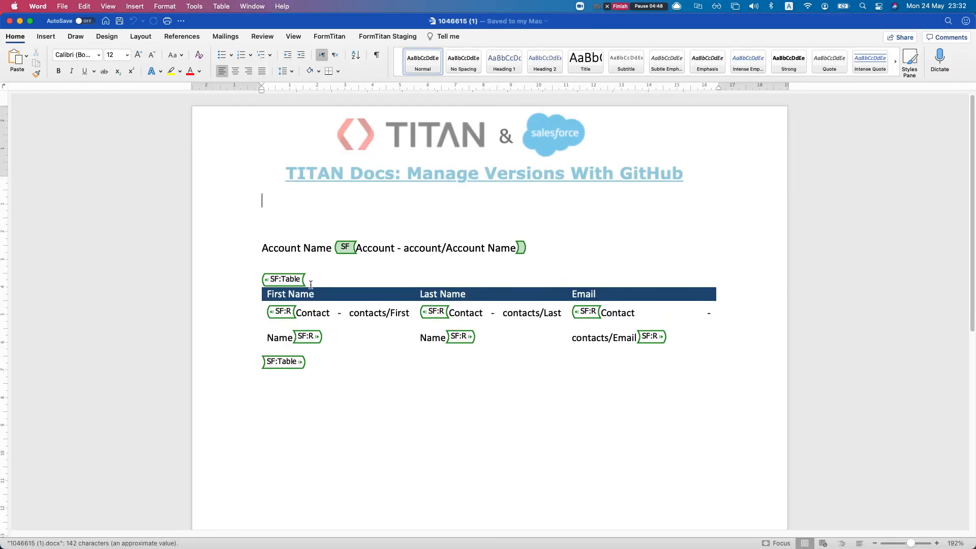
key(ctrl+alt+Left)
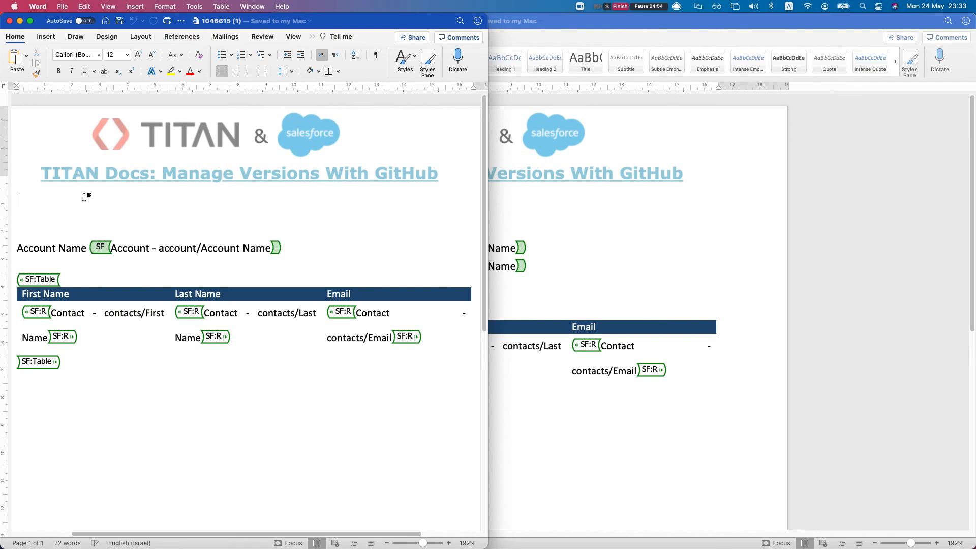
click(10, 21)
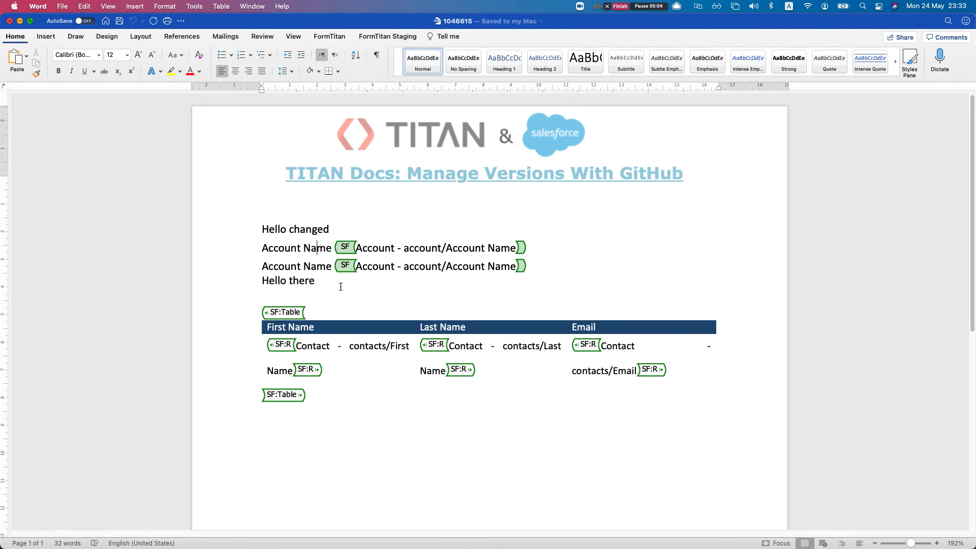
Delete the "Hello there" text below the Account Name lines in document 1046615.
key(Return)
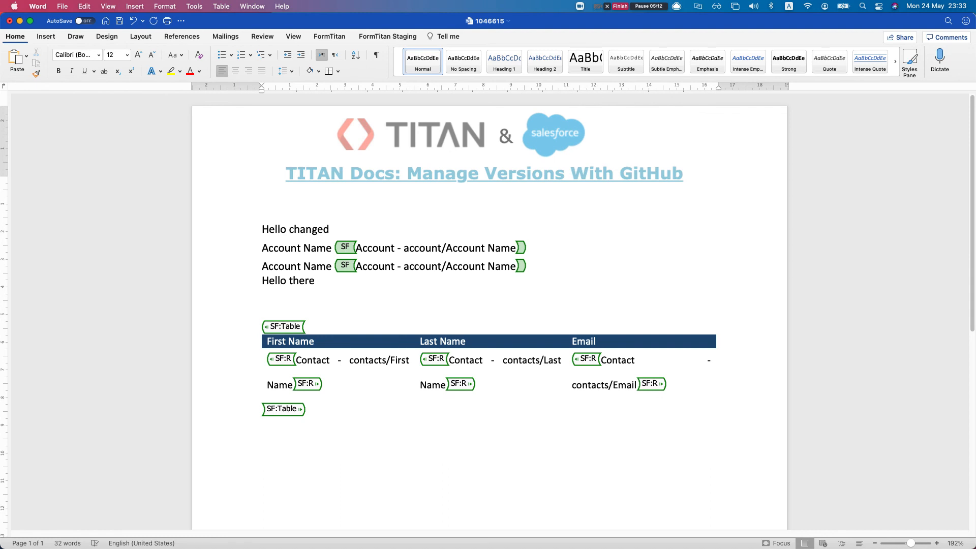
key(BackSpace)
key(BackSpace)
key(BackSpace)
key(BackSpace)
key(BackSpace)
key(BackSpace)
key(BackSpace)
key(BackSpace)
key(BackSpace)
key(BackSpace)
key(BackSpace)
key(BackSpace)
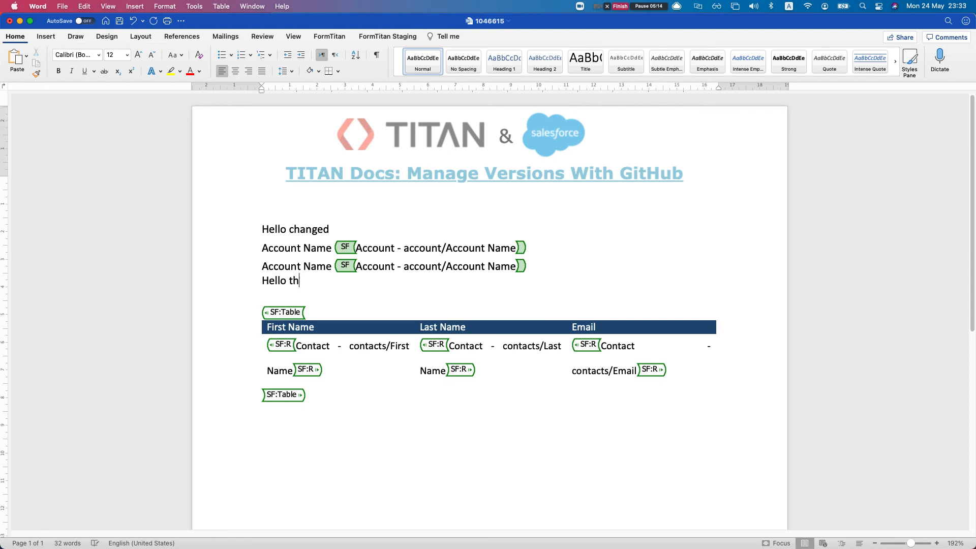
Add two bold lines reading "MORE CHANGES" and "BLA BLA" between the Account Name lines and the contacts table.
key(Return)
key(Return)
key(super+b)
text(CHANG)
key(BackSpace)
key(BackSpace)
key(BackSpace)
key(BackSpace)
key(BackSpace)
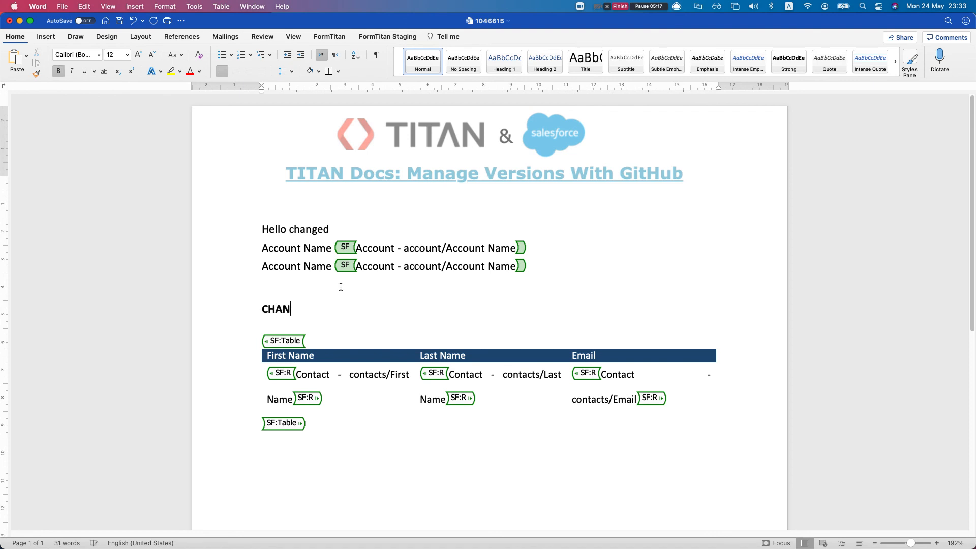
text(MORE CHANGED)
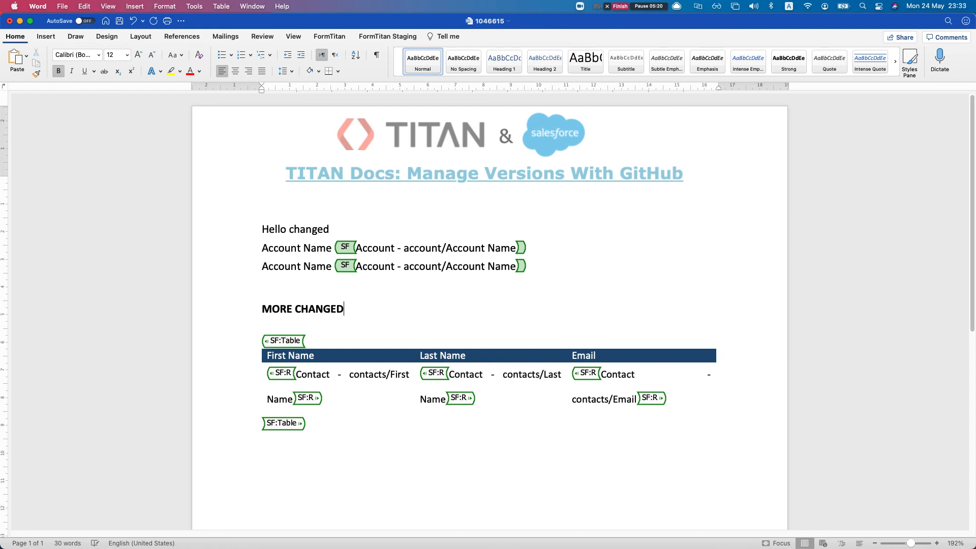
key(BackSpace)
text(d)
key(BackSpace)
text(s)
key(BackSpace)
text(S)
key(Return)
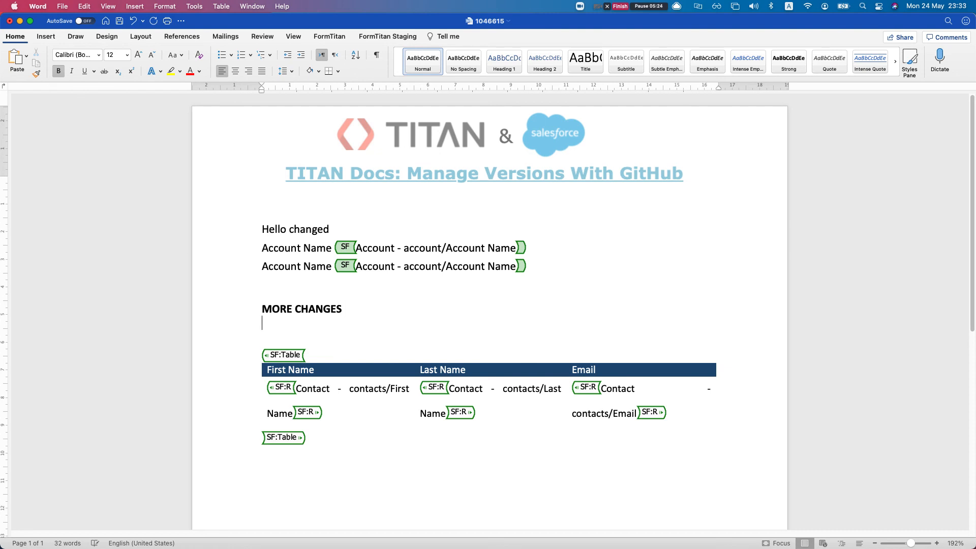
text(BLA BLA)
click(577, 284)
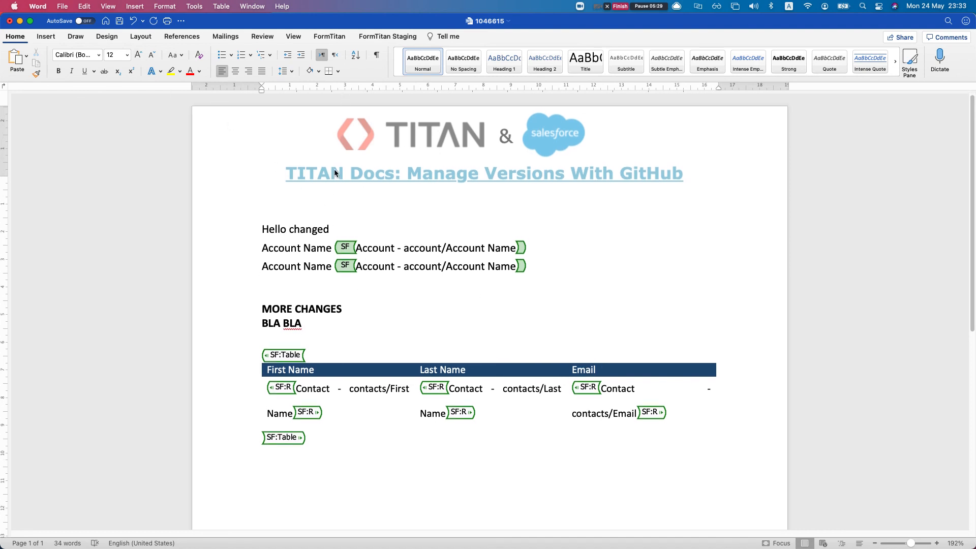
Display the FormTitan Staging commands and cancel closing the edited document.
click(377, 36)
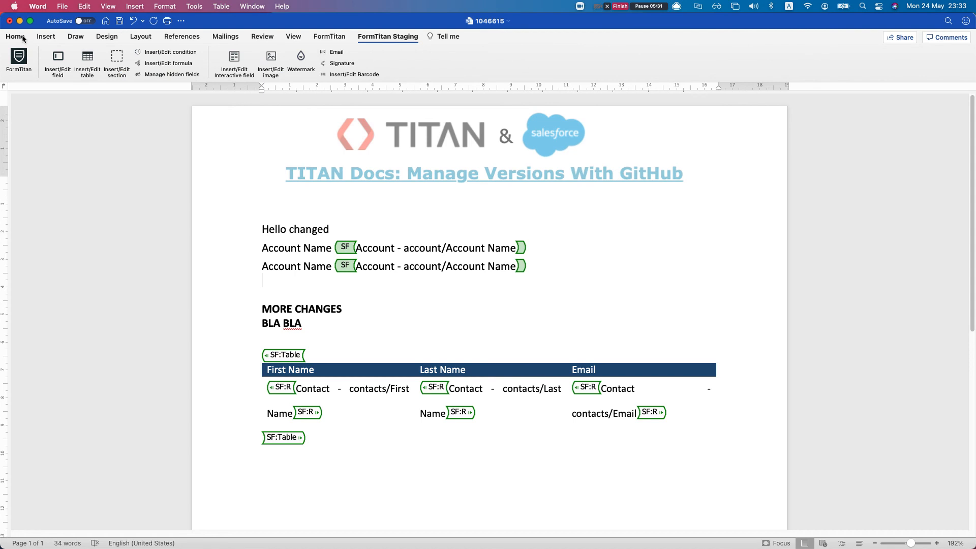
click(9, 22)
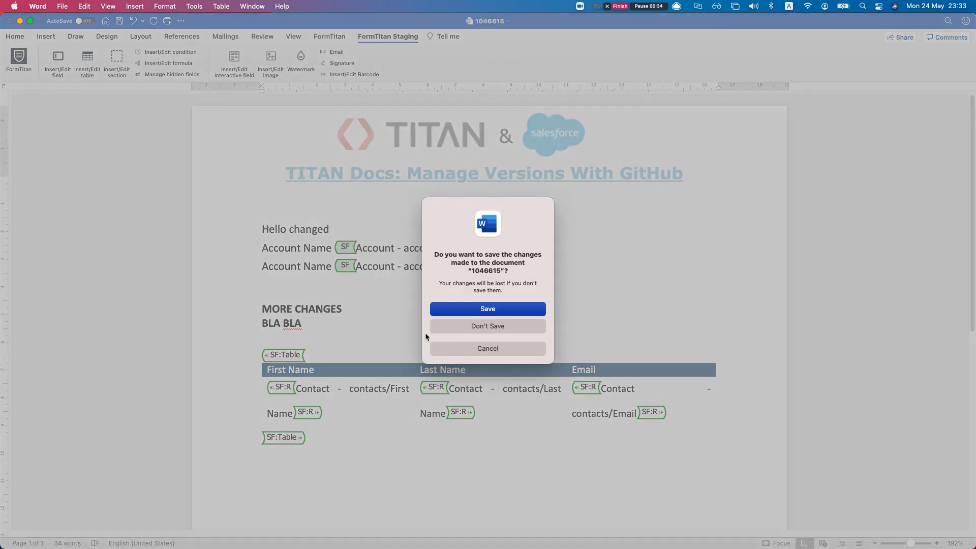
click(456, 343)
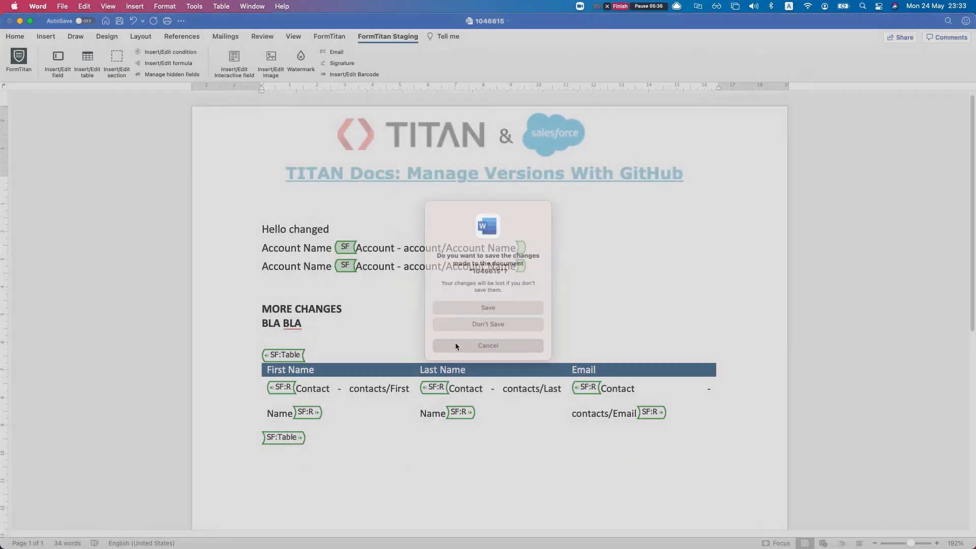
Bring up the FormTitan add-in's publishing options for the edited document and set the upload target to an existing form.
click(18, 60)
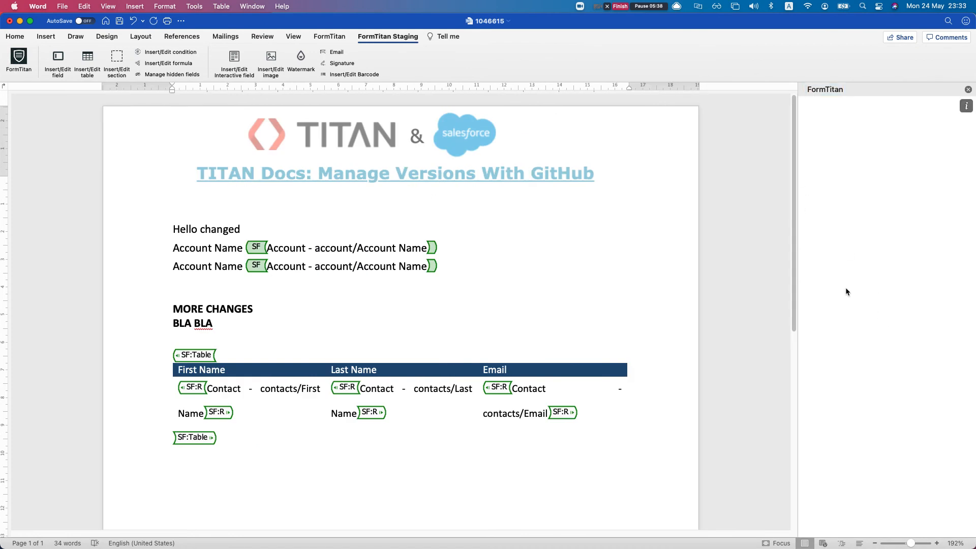
click(896, 367)
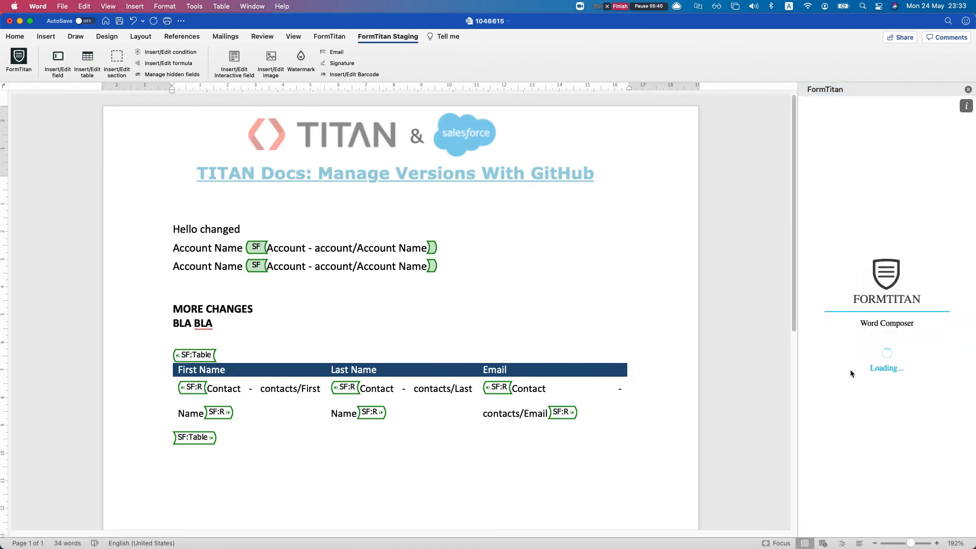
click(920, 149)
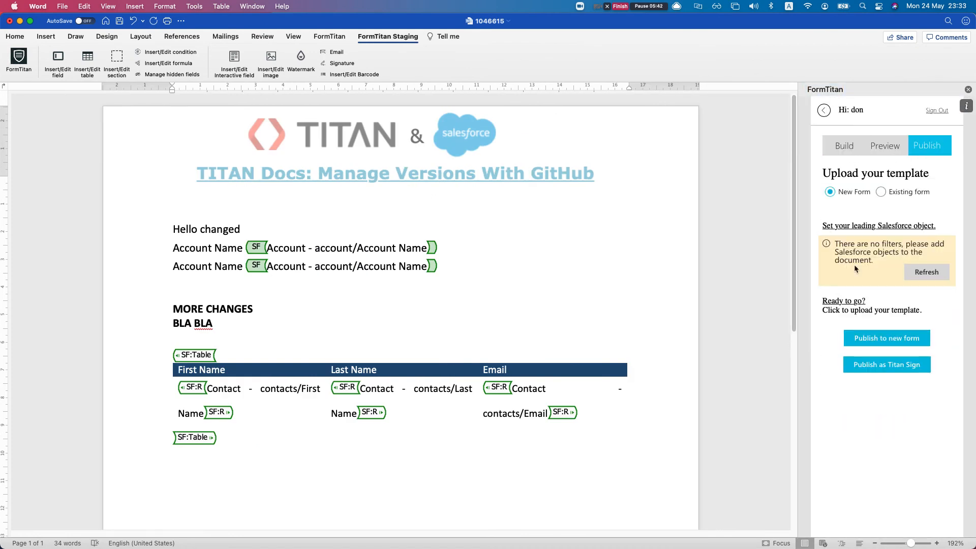
click(887, 192)
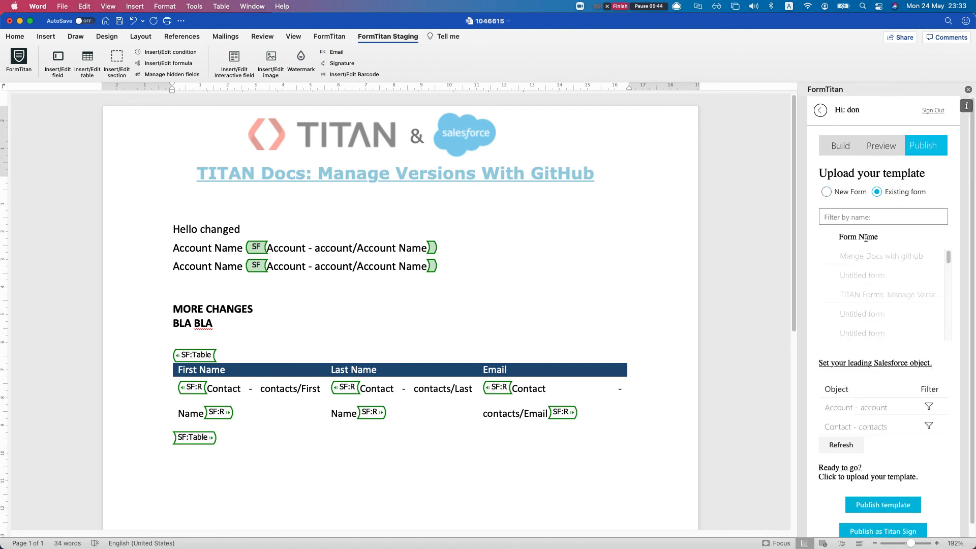
Publish the template to the form "Mange Docs with github" with the commit comment "Changed some stuff on doc".
click(826, 255)
click(883, 505)
click(885, 345)
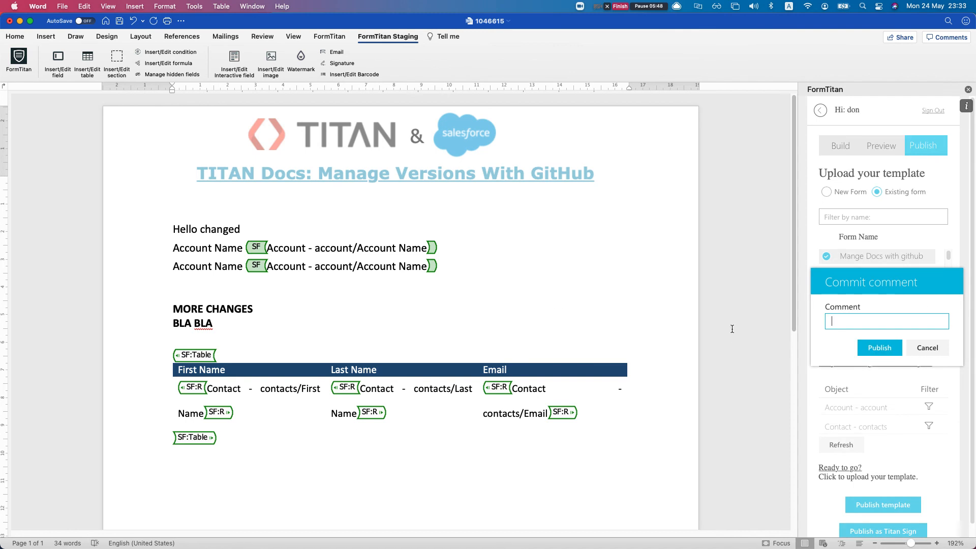
text(Changed some stuff on doc)
click(879, 348)
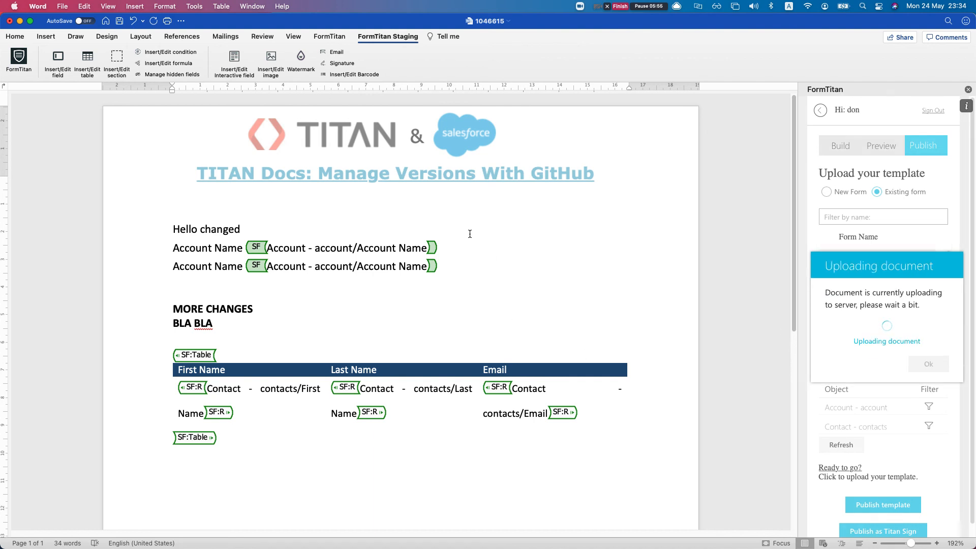
Switch to the Titan form in Chrome and close its Word mapping settings.
key(ctrl+Up)
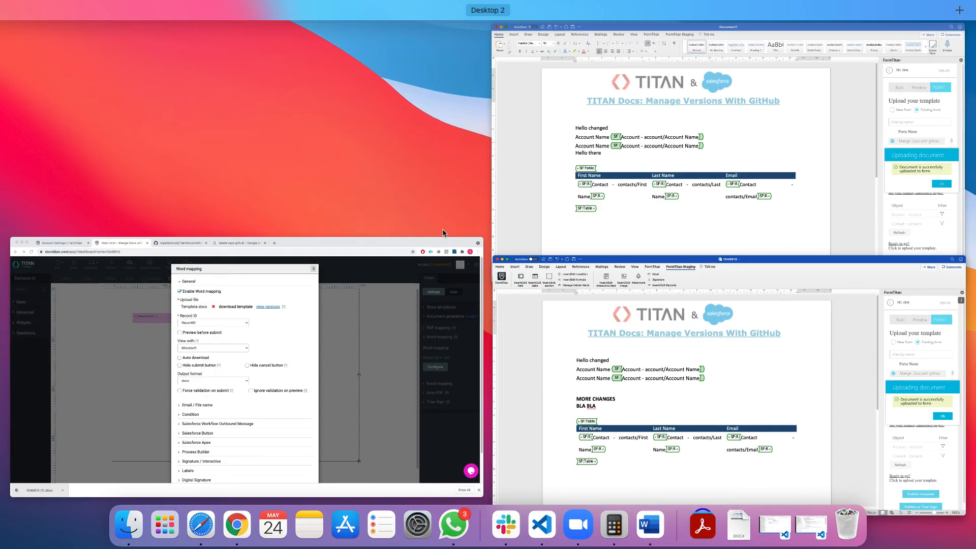
click(243, 313)
click(626, 78)
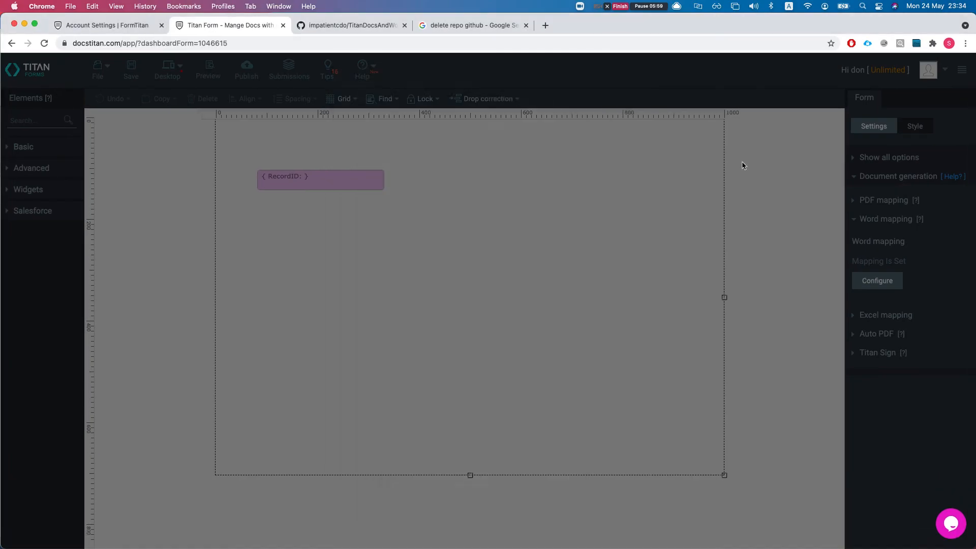
Examine the newest commit comment in the form's Debug Mode version list and return to document 1046615 in Word.
click(879, 227)
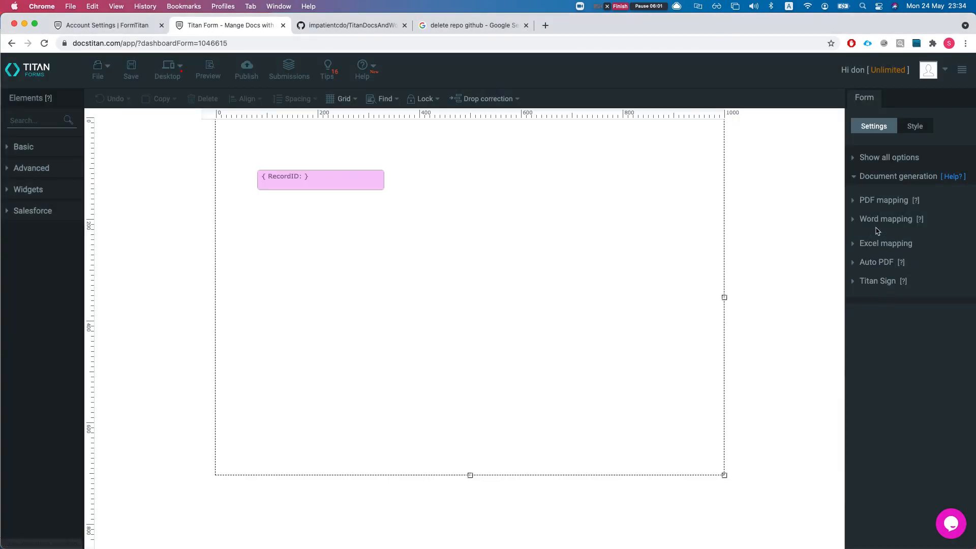
click(886, 183)
click(882, 307)
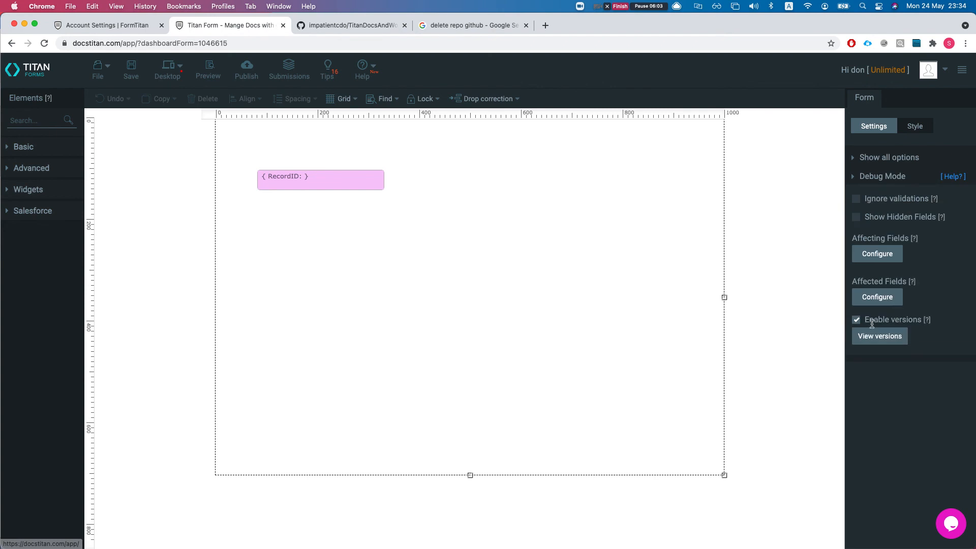
click(880, 336)
mouse_move(353, 236)
mouse_down()
mouse_move(397, 237)
mouse_move(351, 234)
mouse_up()
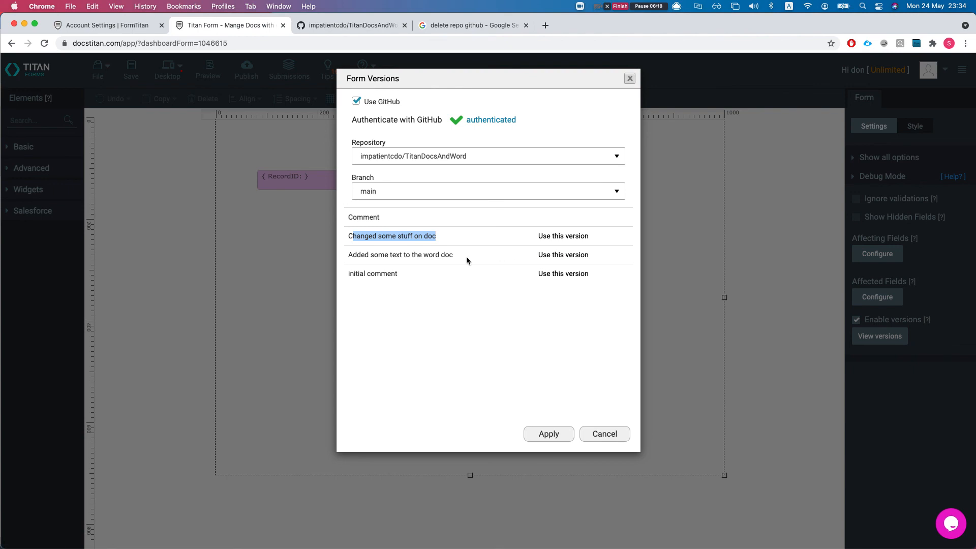
key(ctrl+Up)
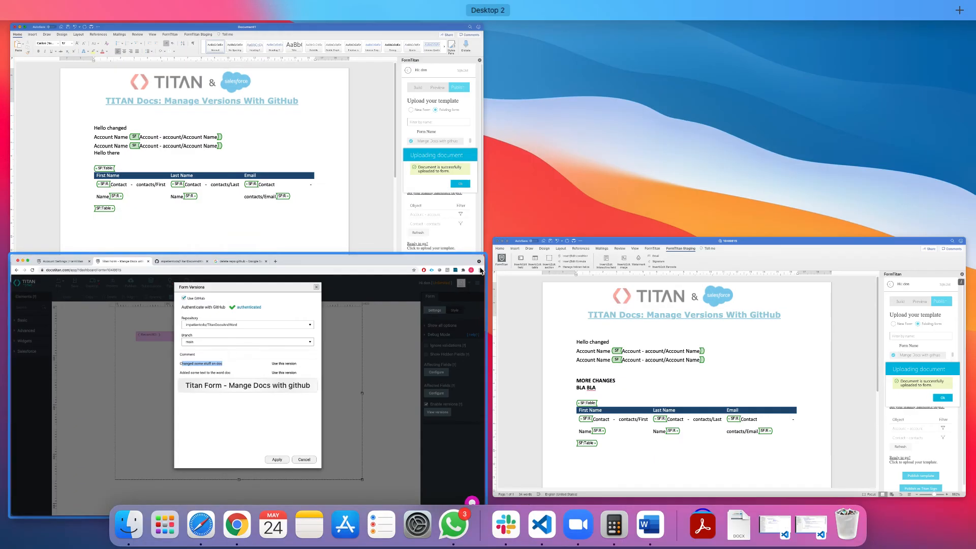
click(580, 343)
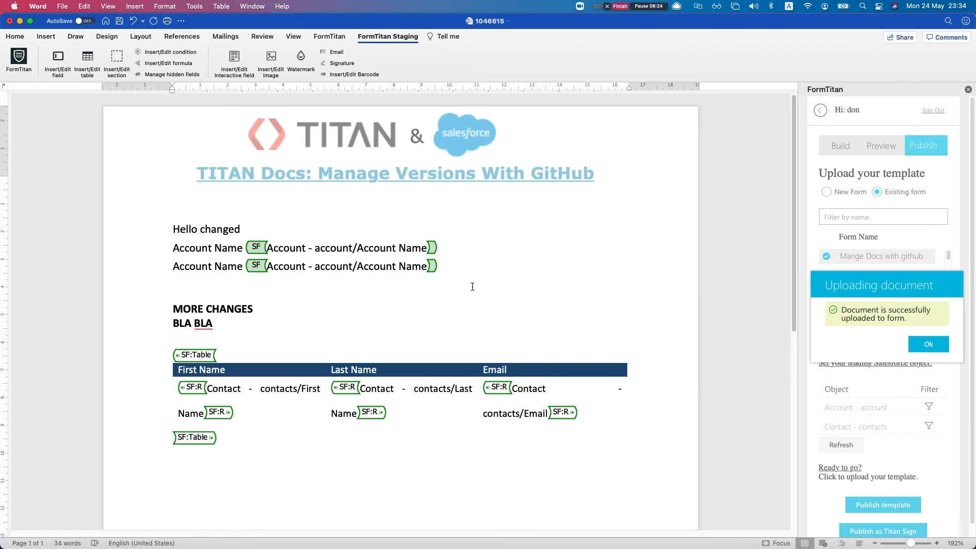